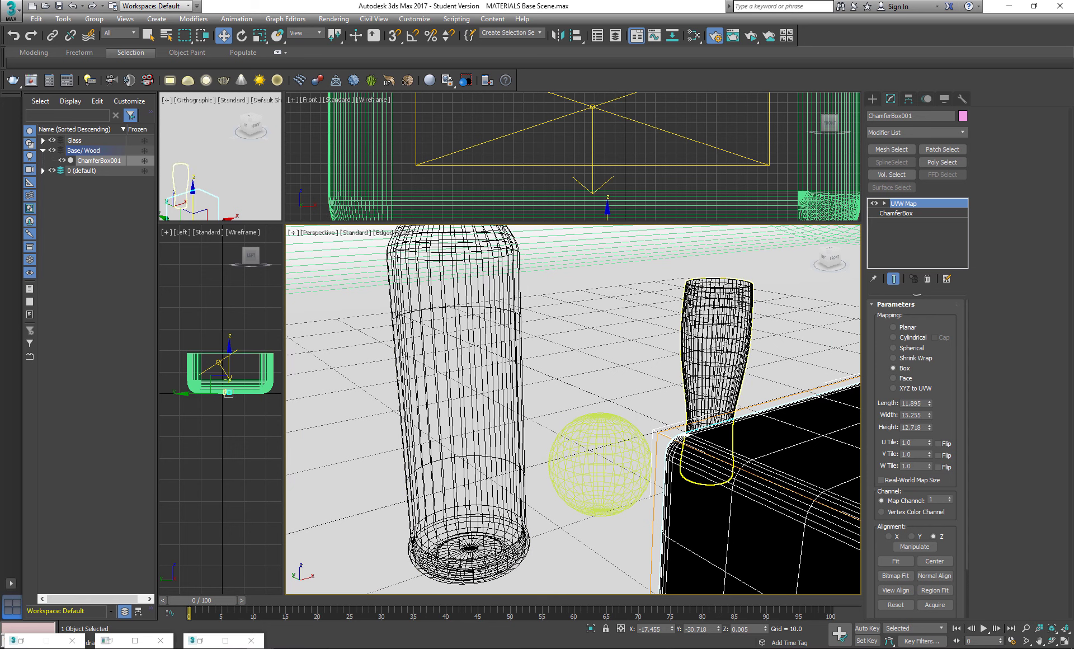
Bring up the V-Ray frame buffer and select the sphere, framing it in the perspective viewport
click(714, 336)
key(z)
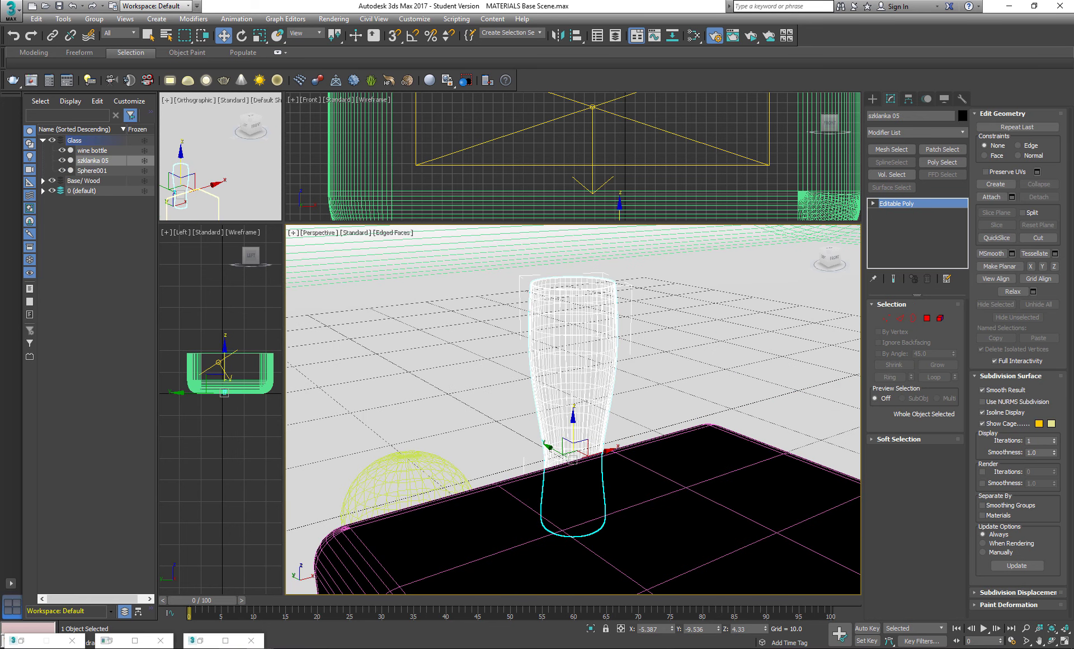
mouse_move(199, 641)
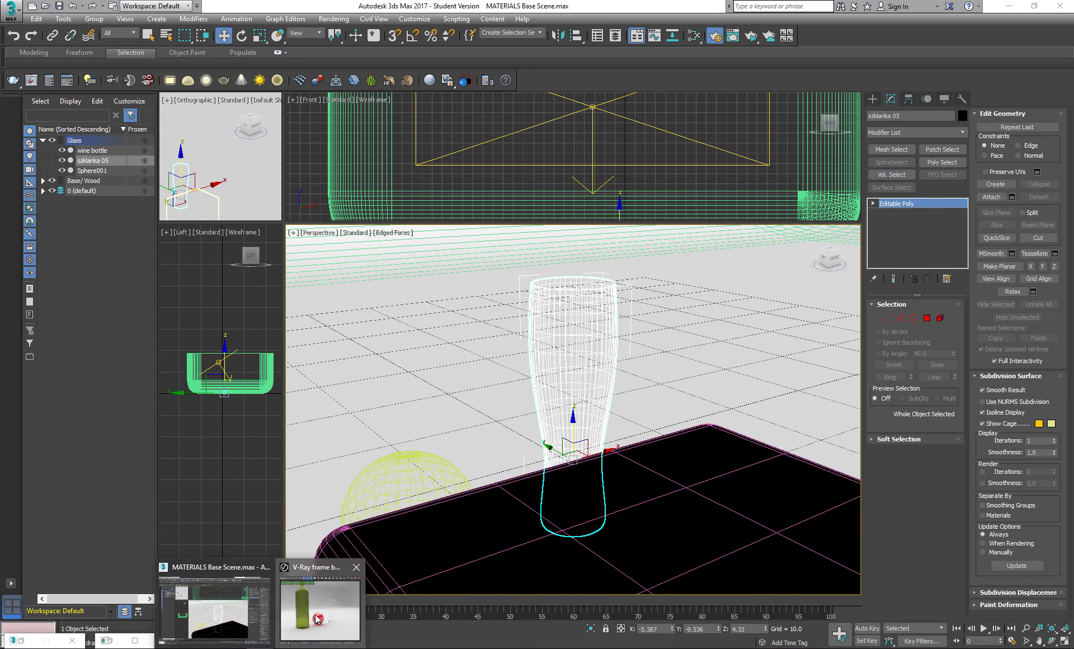
click(321, 610)
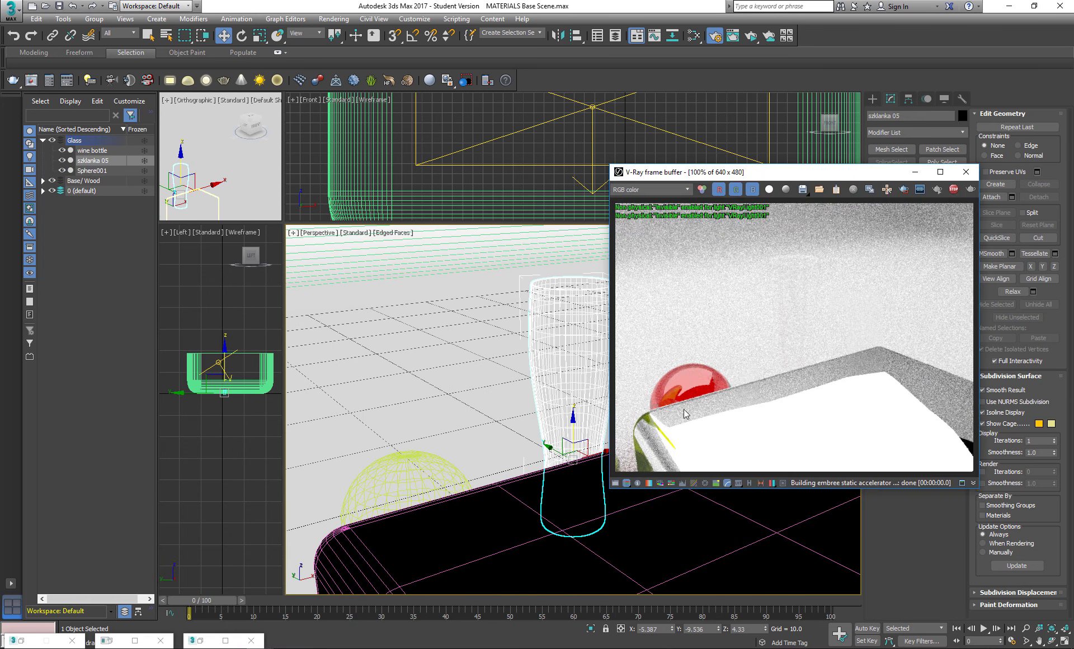
click(419, 485)
key(z)
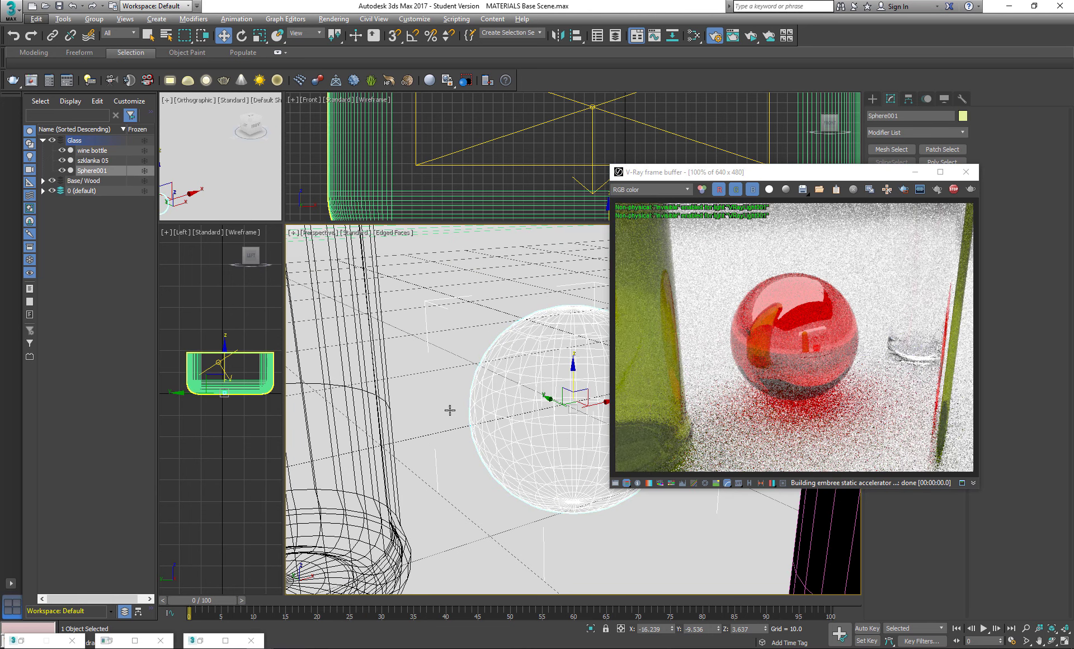
Open the material editor and connect a new Noise map to the diffuse map slot of Material #34
key(m)
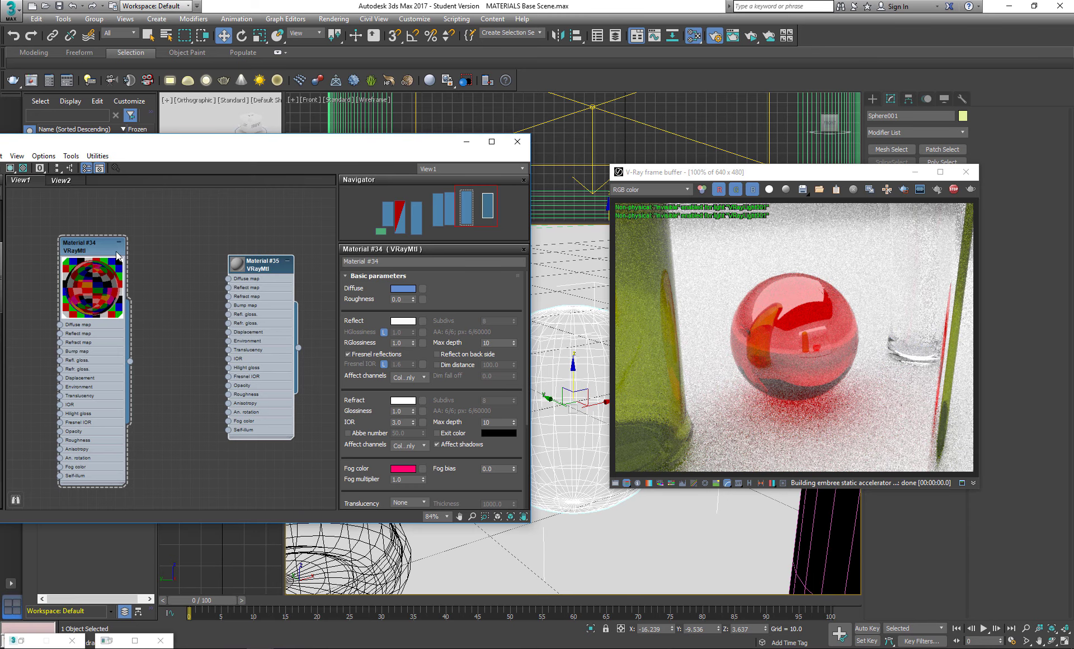
drag(92, 246, 120, 238)
drag(192, 146, 365, 98)
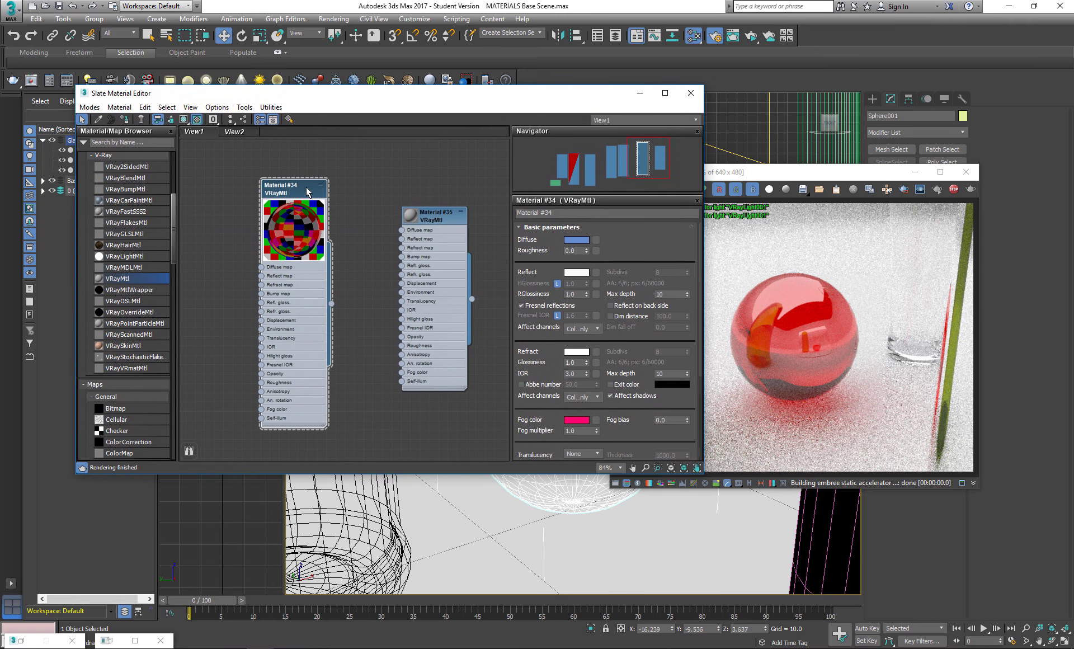
drag(172, 278, 171, 309)
drag(174, 260, 173, 263)
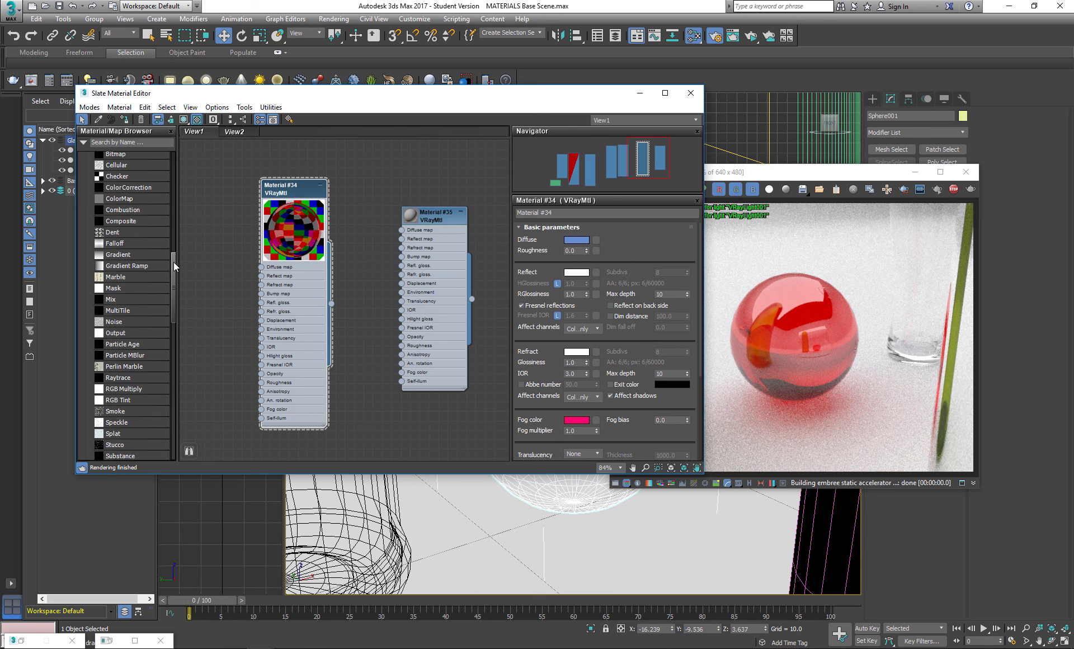
mouse_move(173, 308)
mouse_down()
mouse_move(174, 334)
mouse_move(175, 298)
mouse_up()
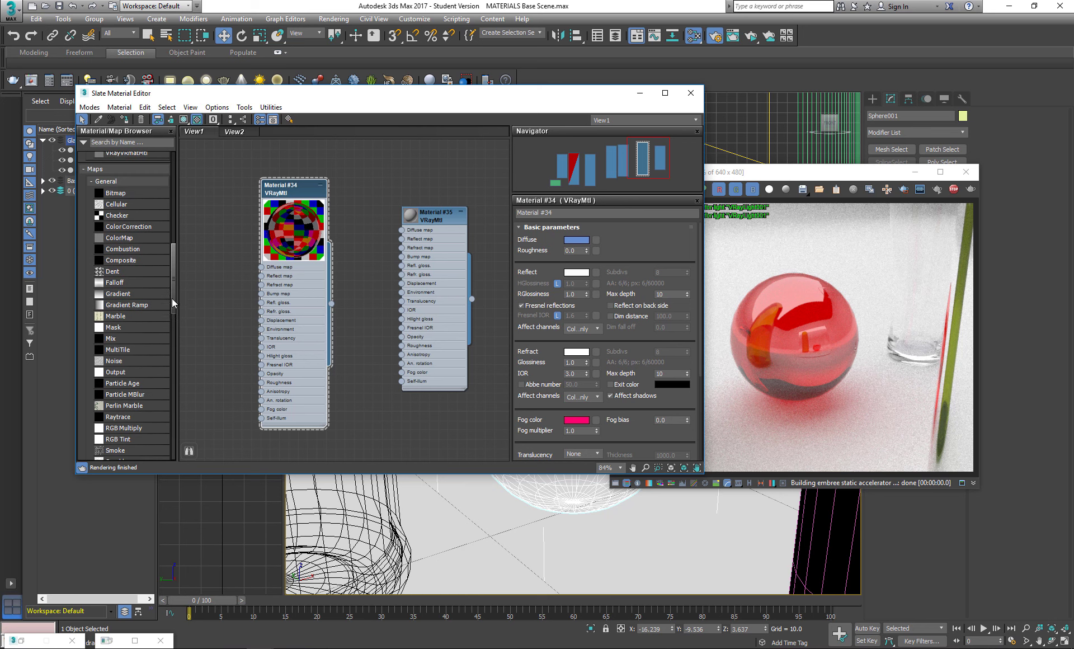
drag(142, 359, 260, 267)
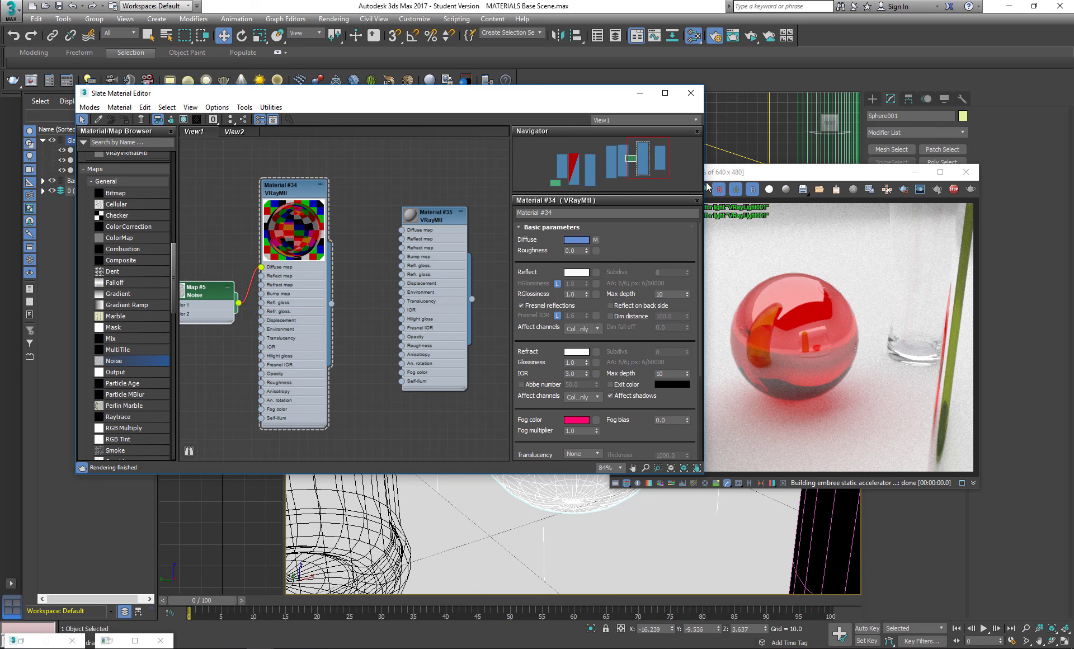
Set the Noise map's size to 0.2 and move its connection to the bump map slot of Material #34
double_click(202, 294)
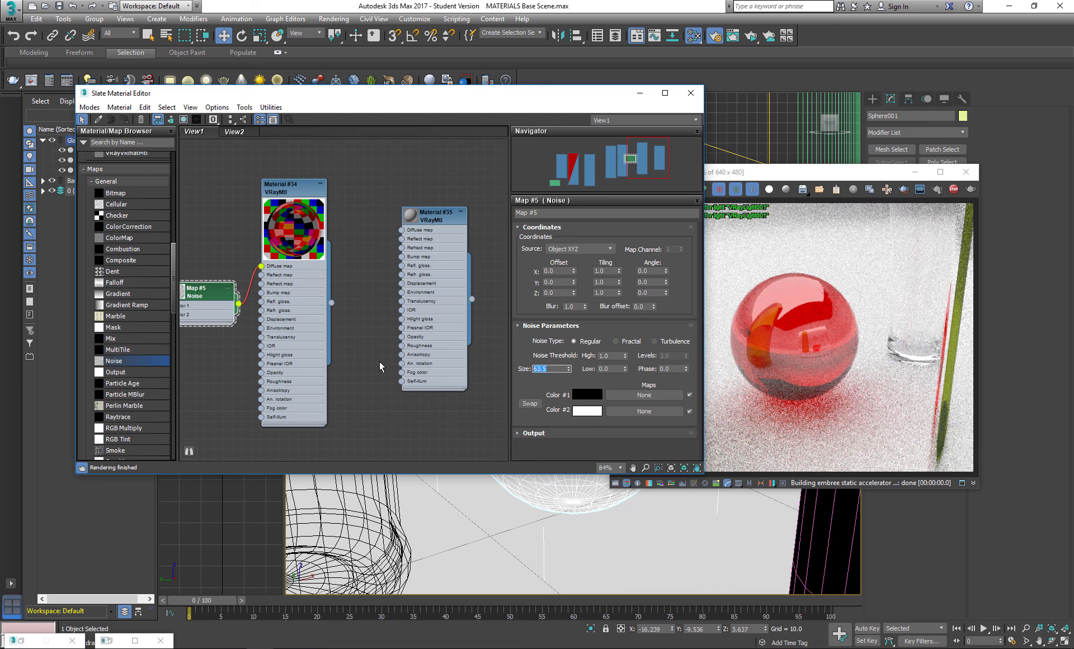
text(0.2)
key(Return)
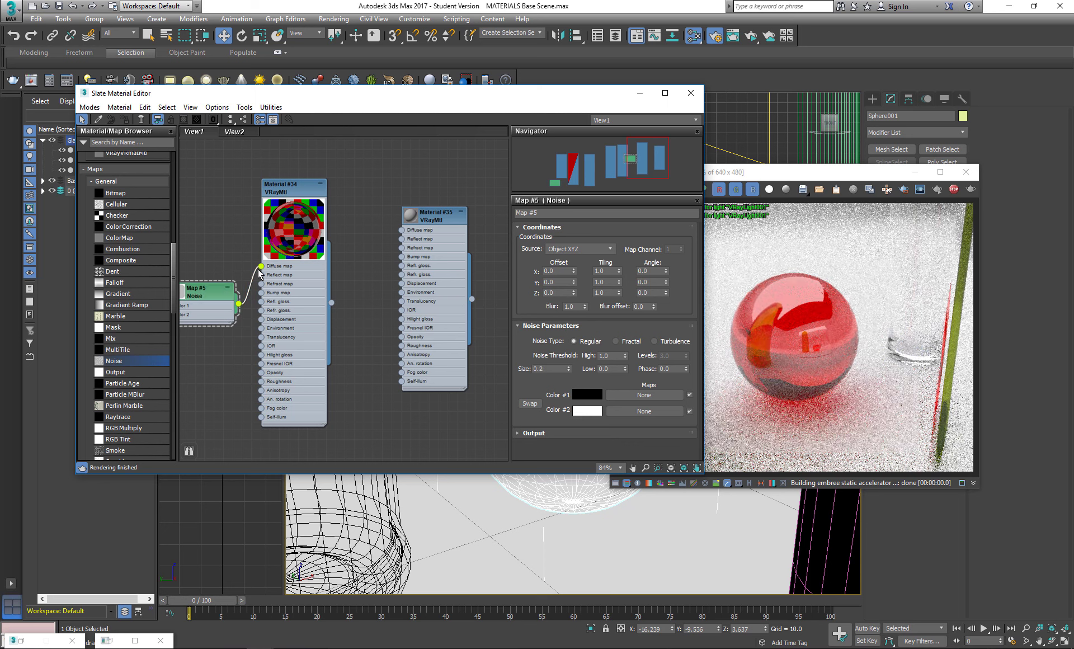
drag(261, 266, 261, 293)
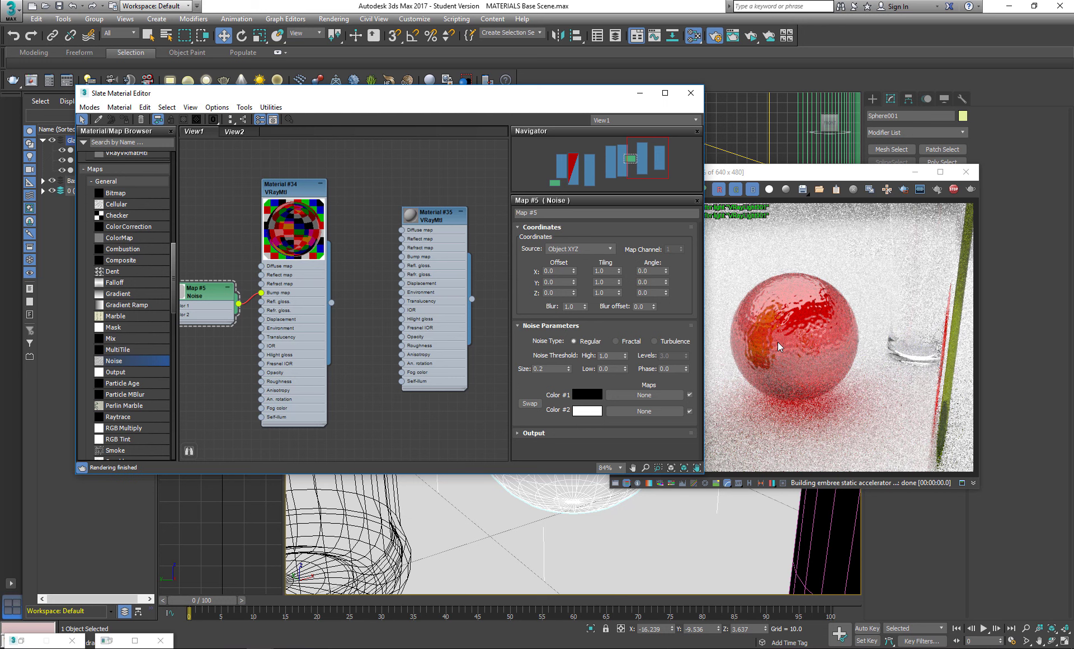
Set Material #34's bump amount to 2, then detach and reconnect the Noise map to compare the bump effect
double_click(288, 190)
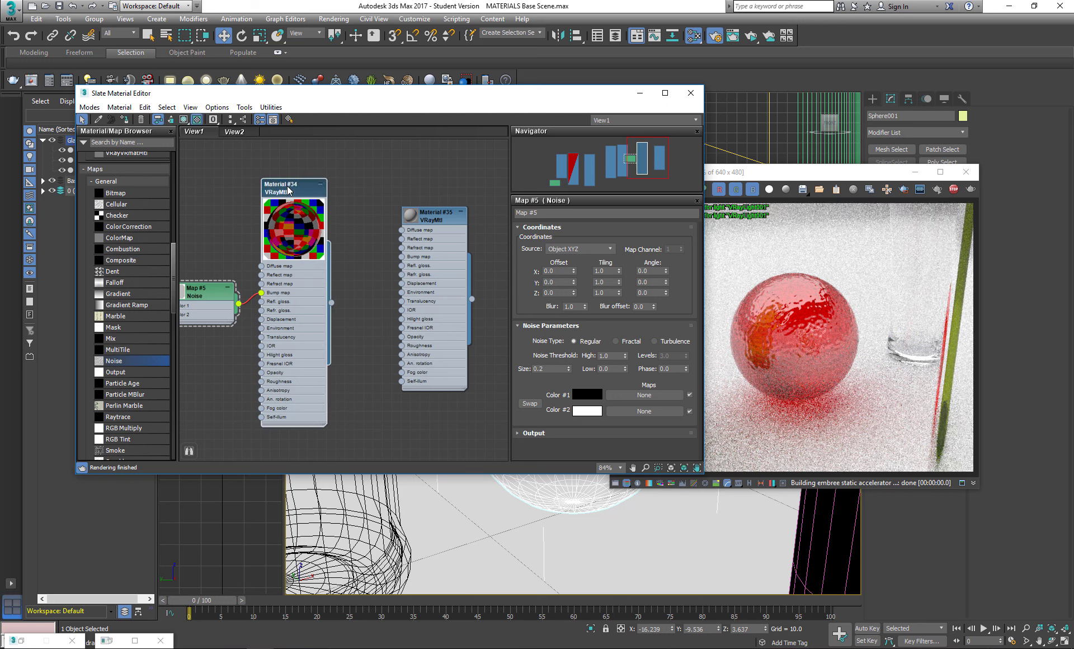
drag(553, 431, 543, 212)
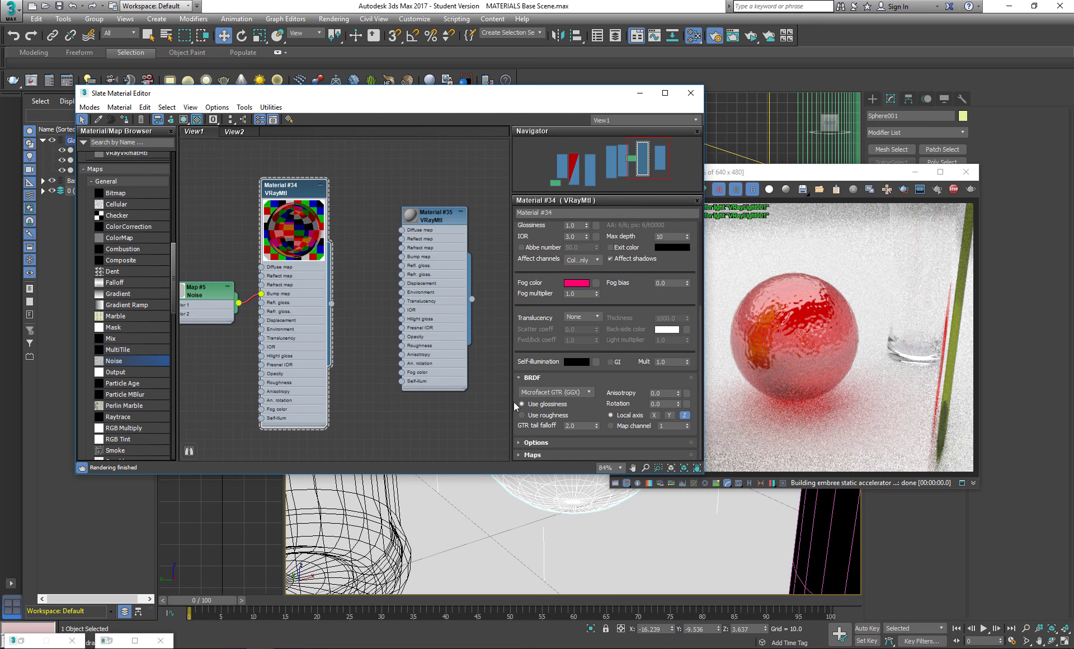
click(518, 454)
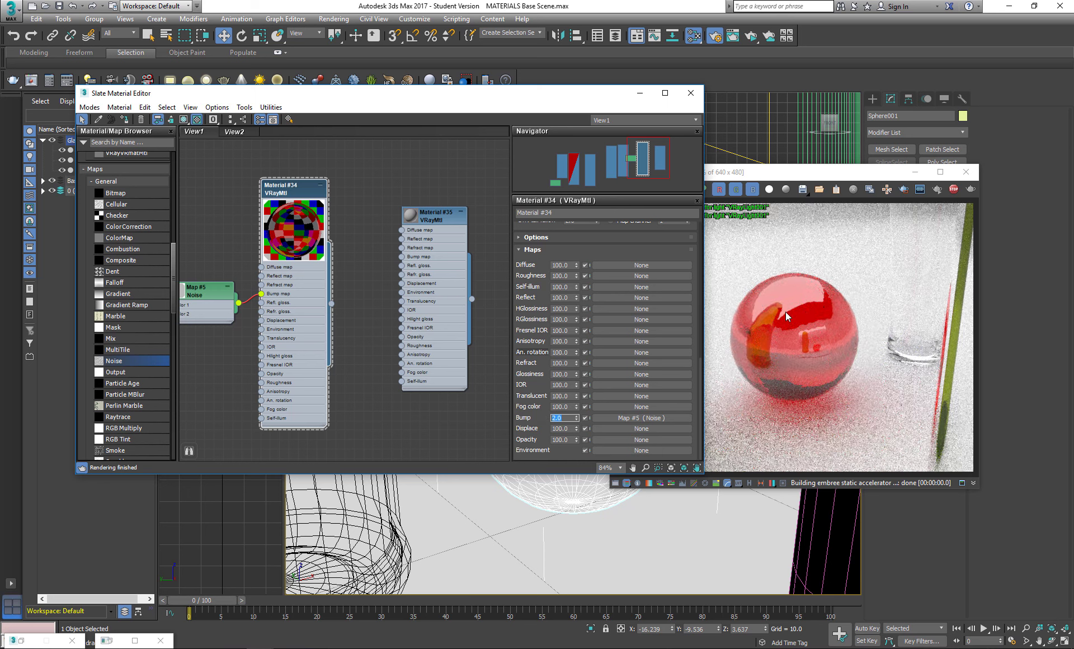
drag(261, 294, 249, 325)
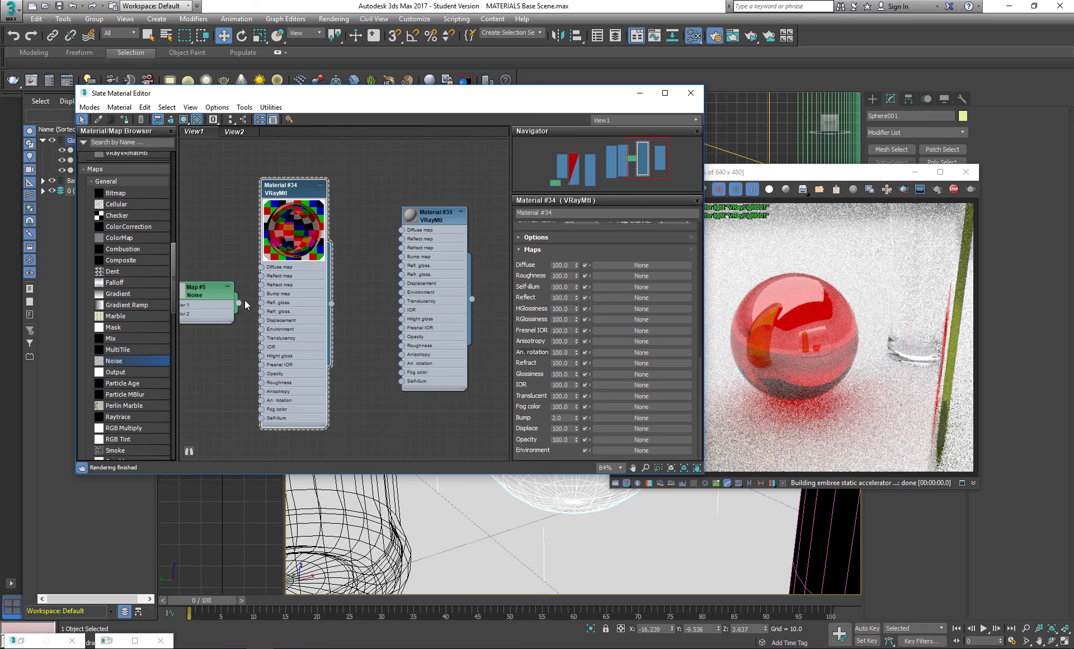
drag(239, 303, 262, 294)
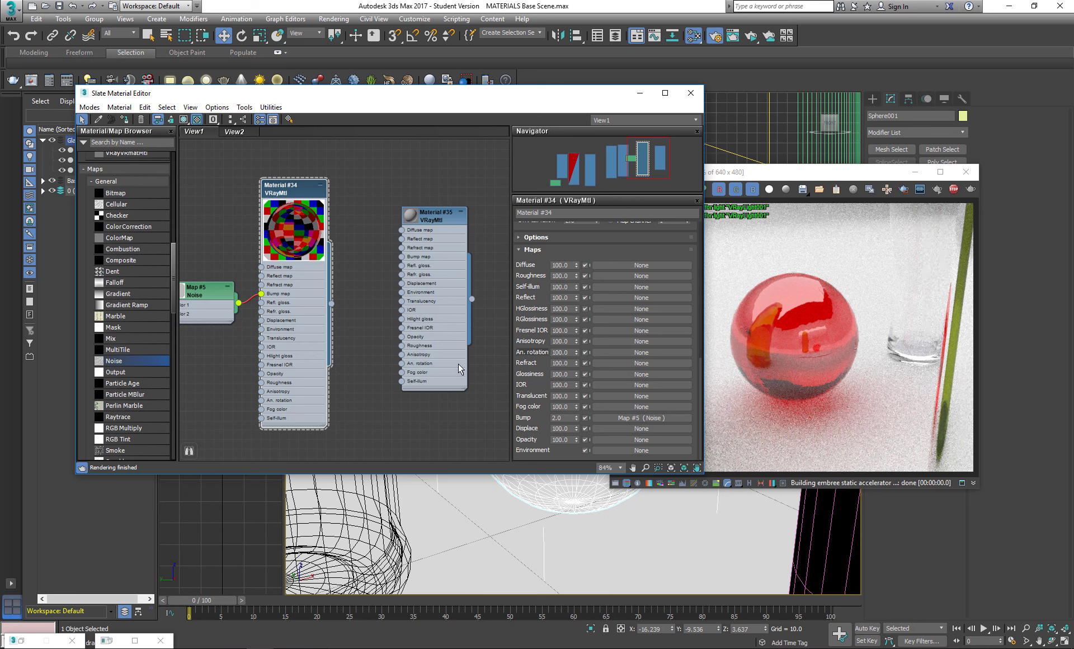
Select the drinking glass beside the sphere and open the parameters of the Glass material
middle_drag(587, 498, 618, 582)
click(777, 512)
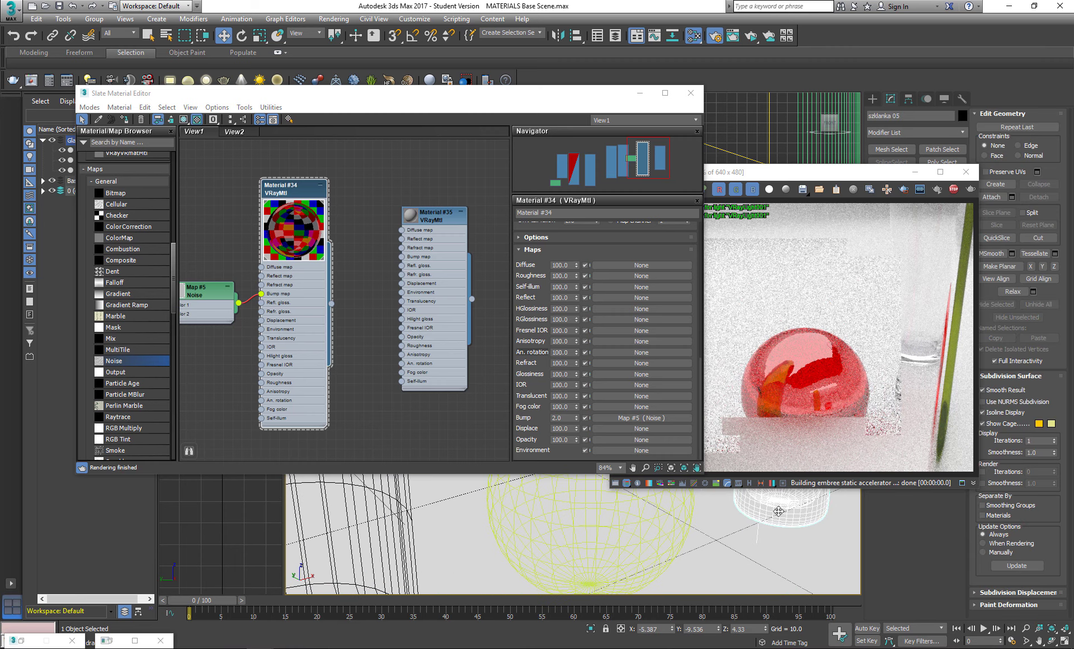
alt+middle_drag(780, 510, 573, 488)
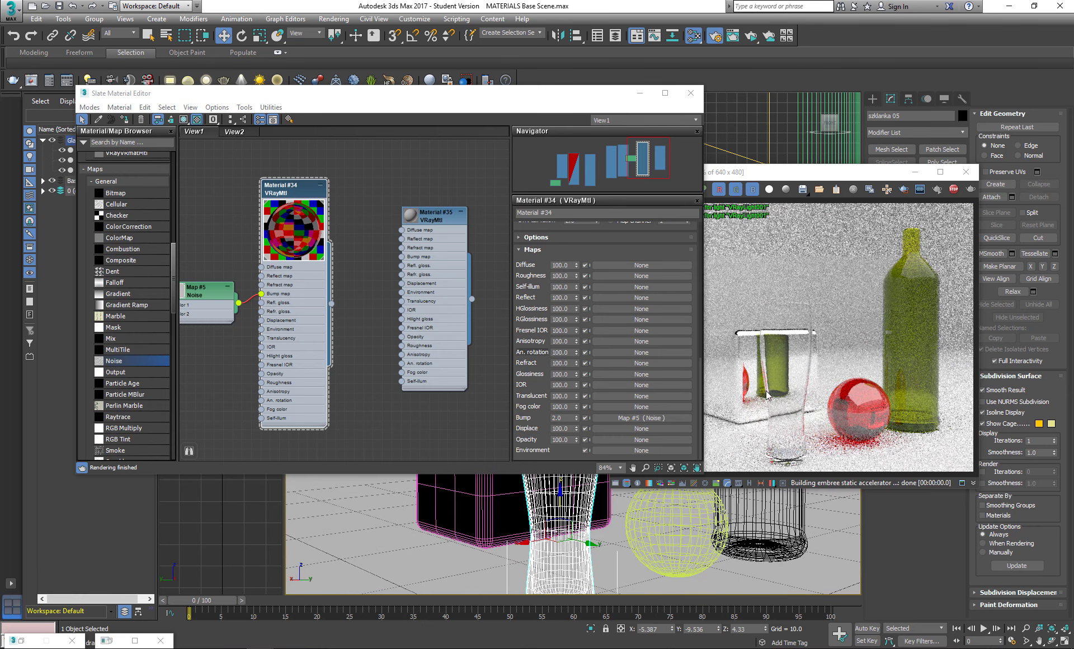
middle_drag(378, 283, 480, 278)
middle_drag(268, 338, 389, 334)
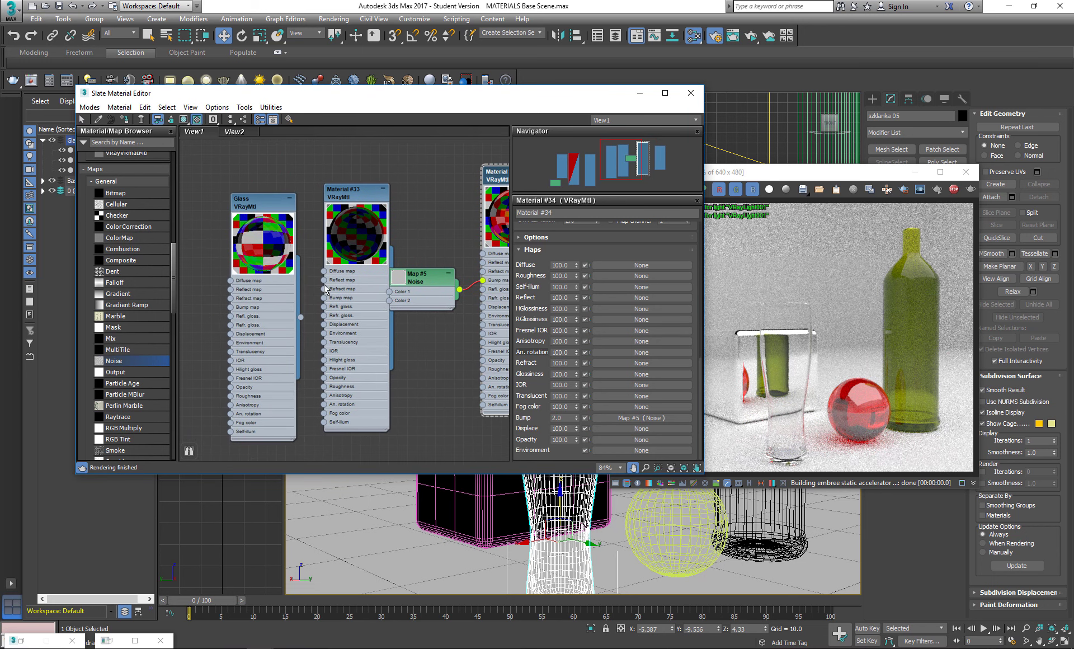
double_click(267, 206)
middle_drag(313, 258, 288, 254)
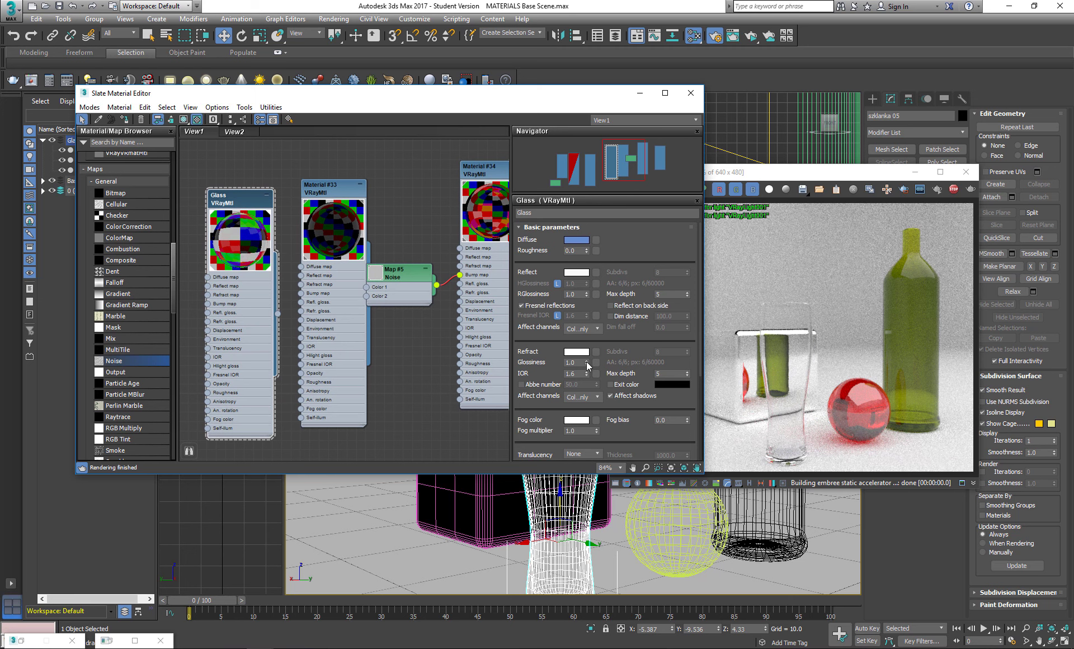
Lower the Glass material's refraction glossiness to 0.75 for a frosted look
drag(586, 362, 586, 384)
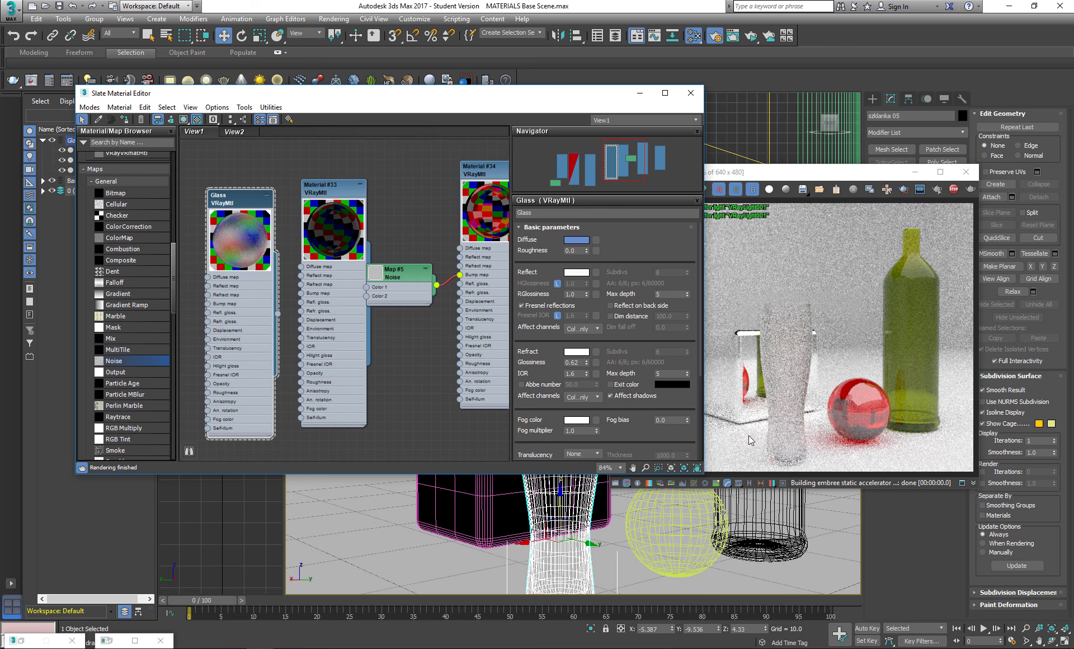
alt+middle_drag(604, 508, 582, 530)
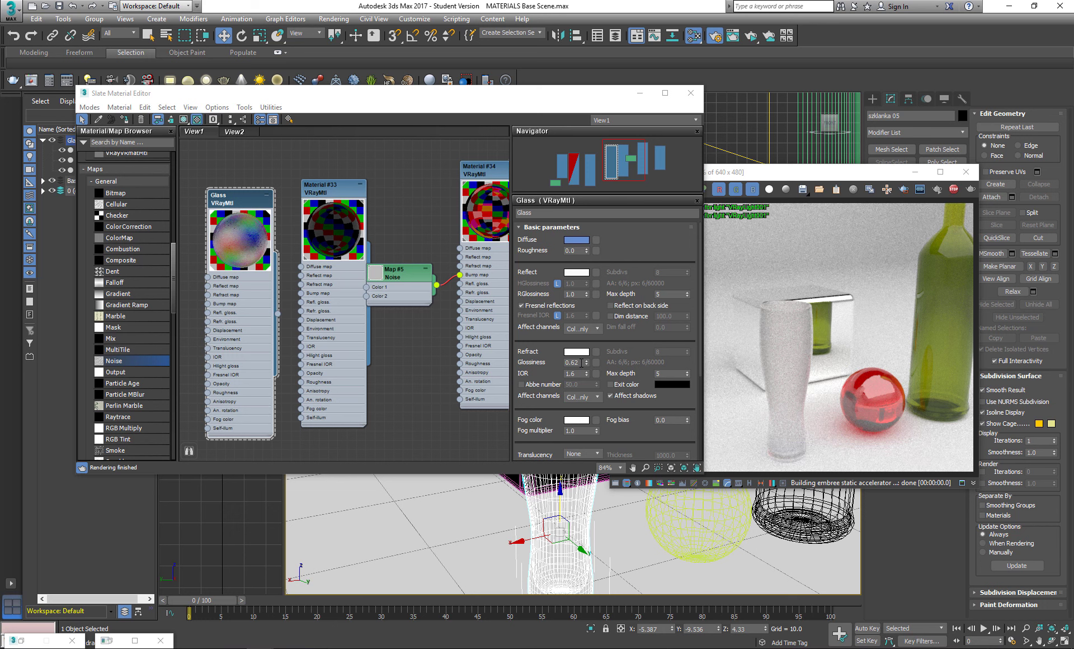
text(0.75)
key(Return)
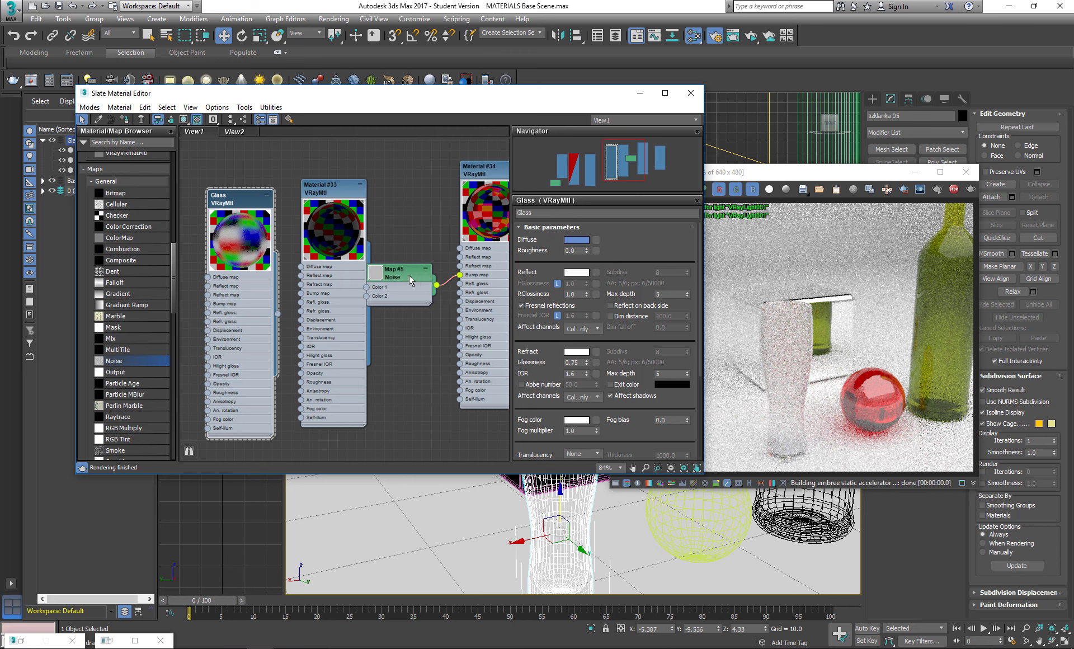
Move the Noise map's connection to the Glass material's bump map slot and set its bump amount to 5
drag(462, 275, 208, 304)
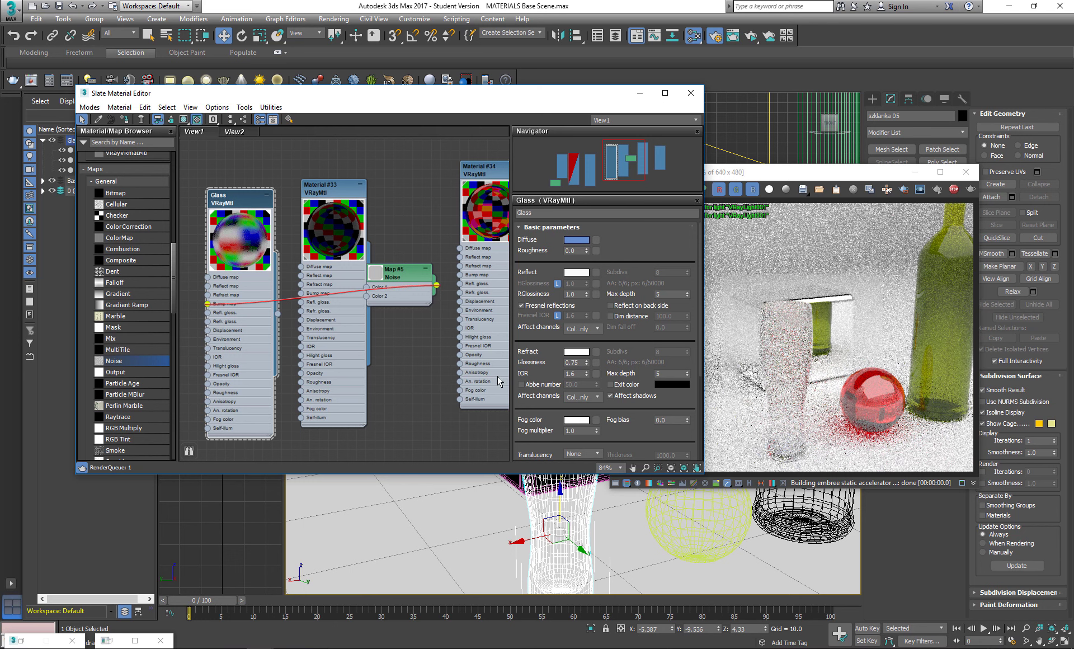
scroll(549, 386, down, 3)
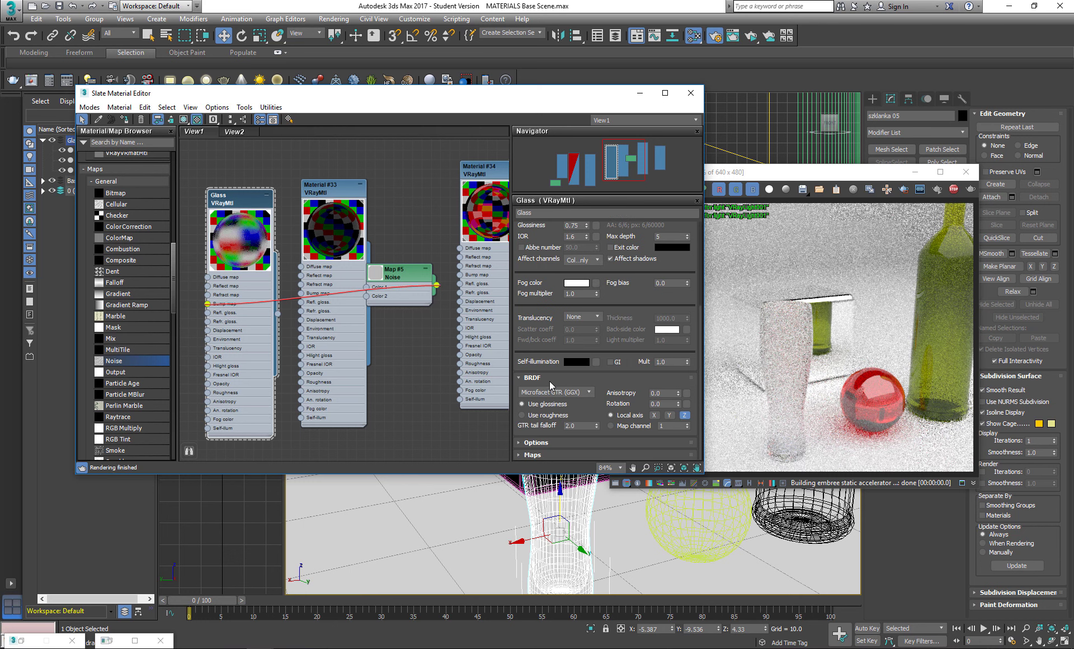
click(524, 455)
scroll(520, 425, down, 4)
double_click(569, 417)
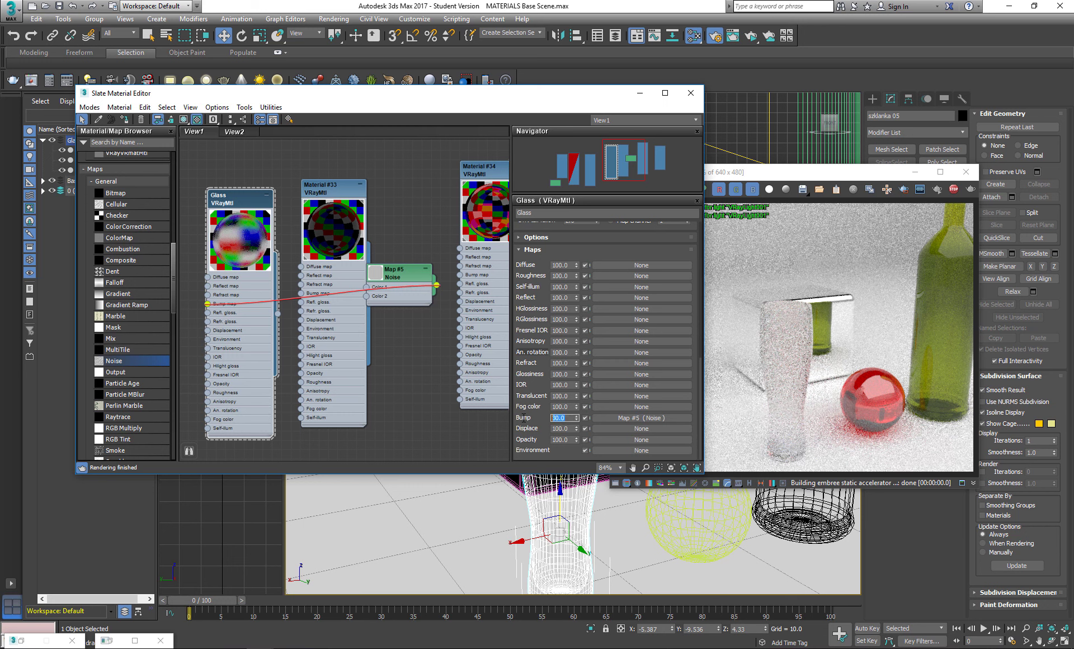
text(5)
key(Return)
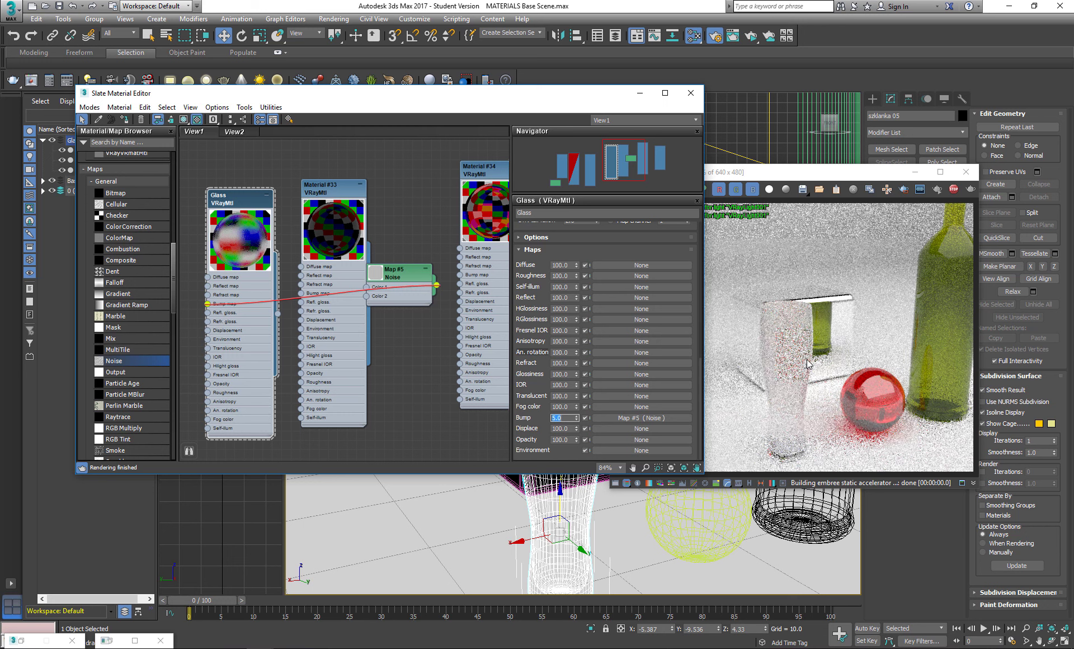
Rearrange the Noise and Glass nodes and also connect the Noise map to the Glass material's reflect map slot
drag(398, 275, 407, 331)
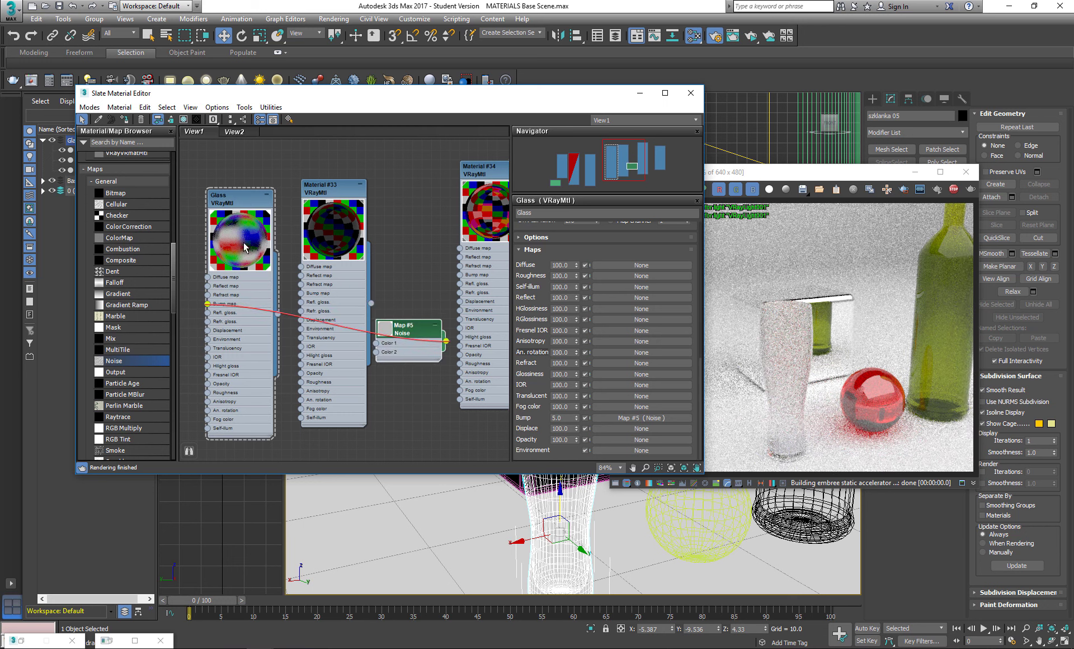
drag(244, 199, 242, 174)
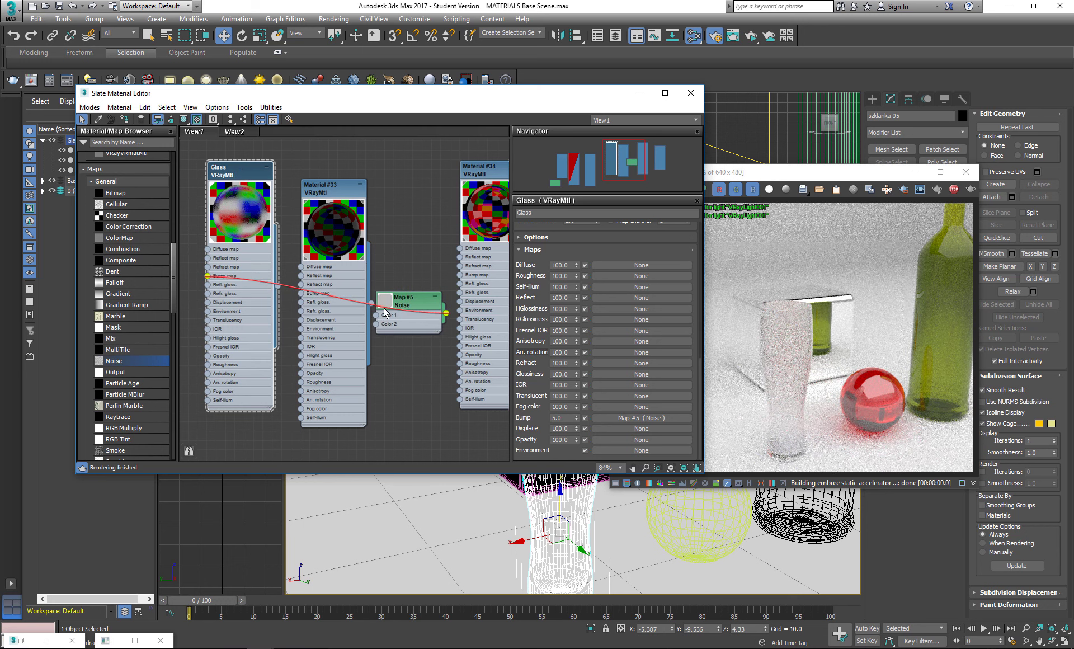
drag(425, 302, 207, 258)
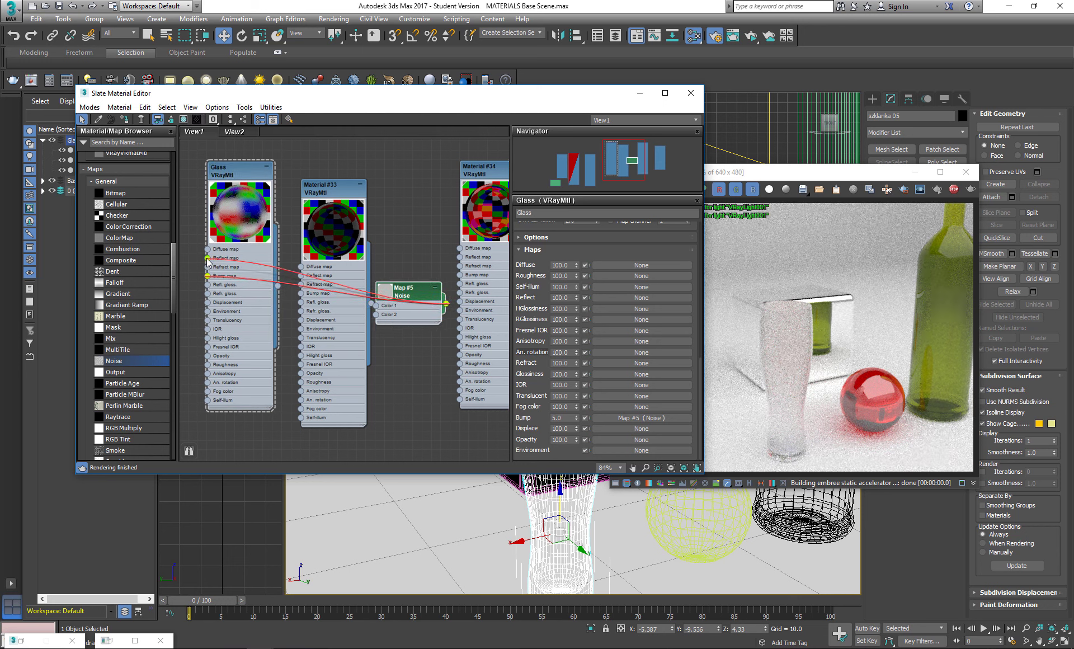
click(573, 248)
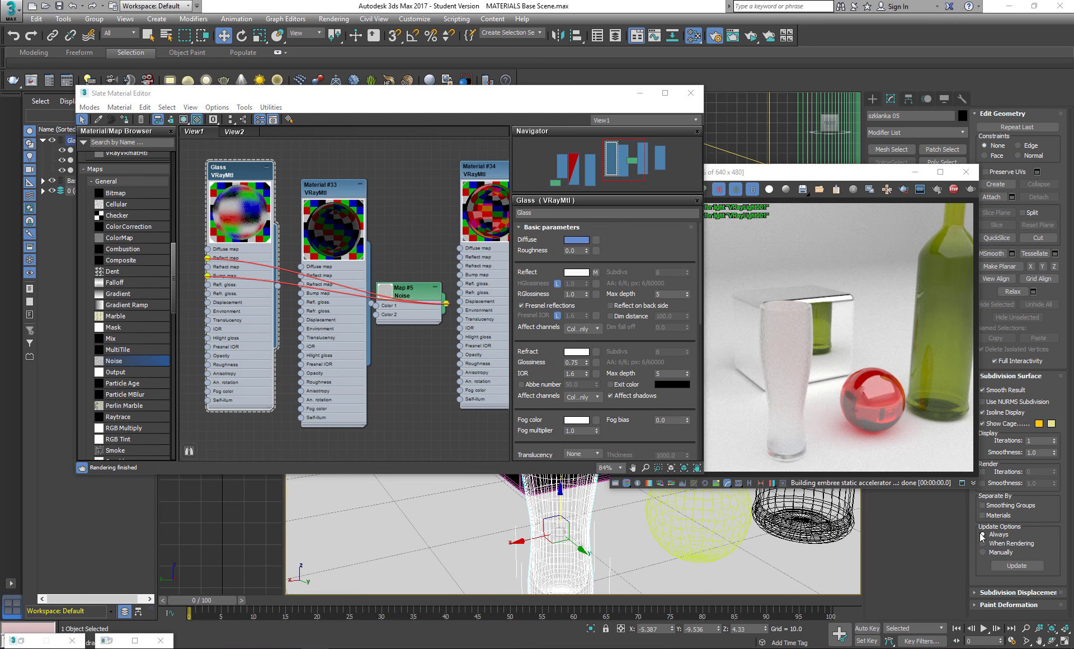
Minimize the material editor, hide the Glass layer and select the chamfered box, zooming in on it
middle_drag(444, 344, 268, 356)
click(639, 95)
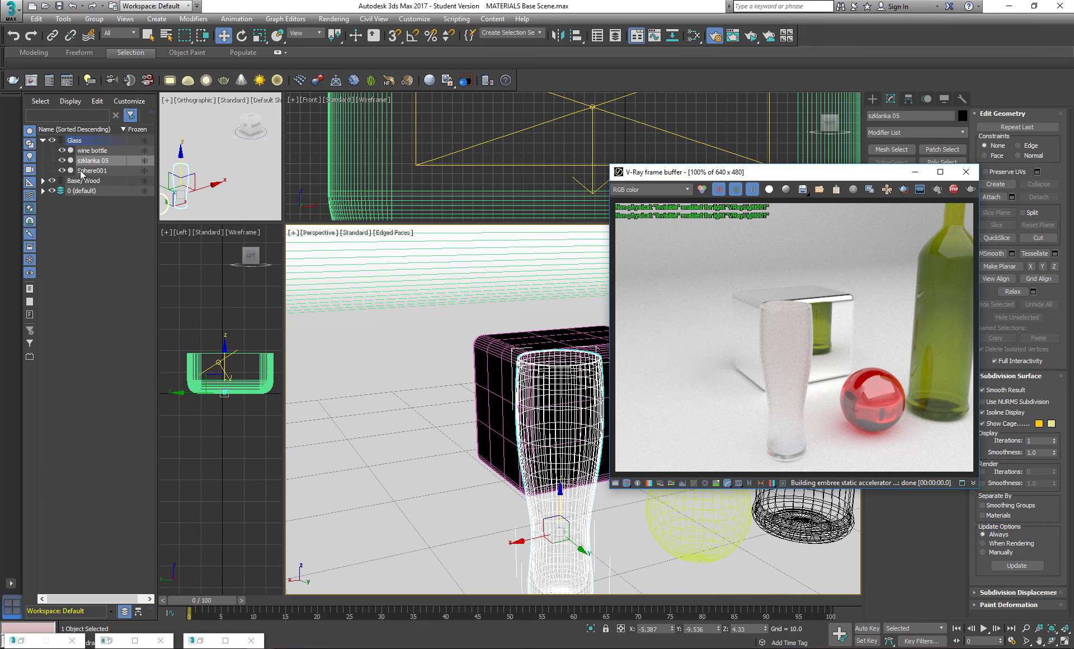
click(53, 140)
click(528, 403)
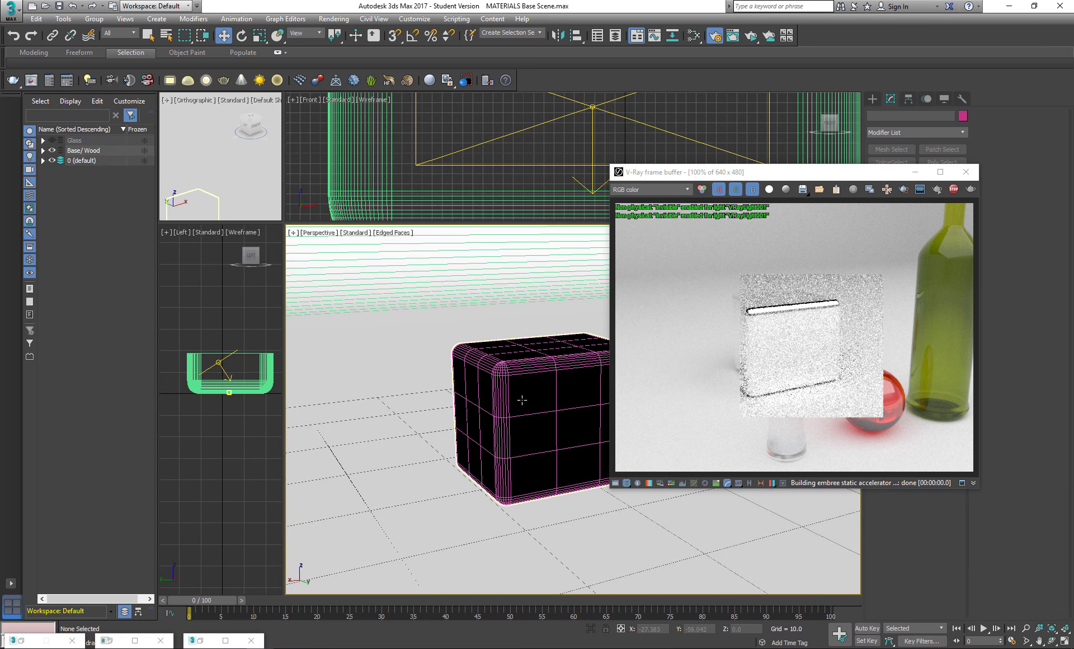
mouse_move(529, 424)
middle_down()
mouse_move(527, 436)
mouse_move(530, 415)
middle_up()
scroll(527, 432, up, 3)
Reopen the material editor and assign Material #35 to the selected chamfered box
key(m)
drag(457, 212, 452, 221)
click(124, 119)
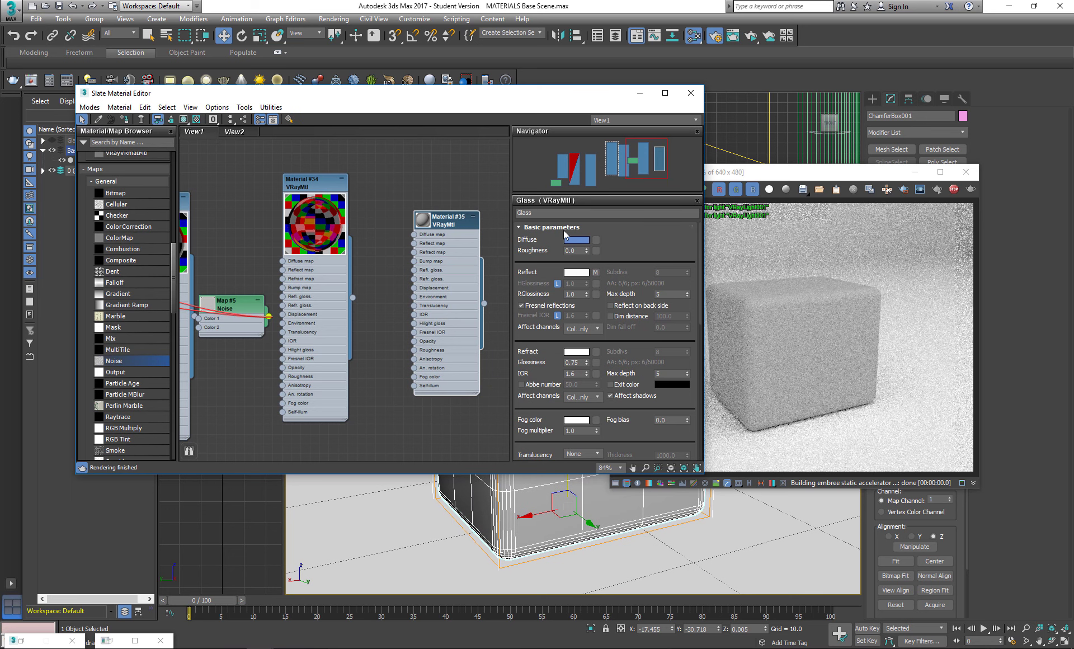
Open Material #35's parameters and darken its diffuse colour to a dark grey
double_click(454, 223)
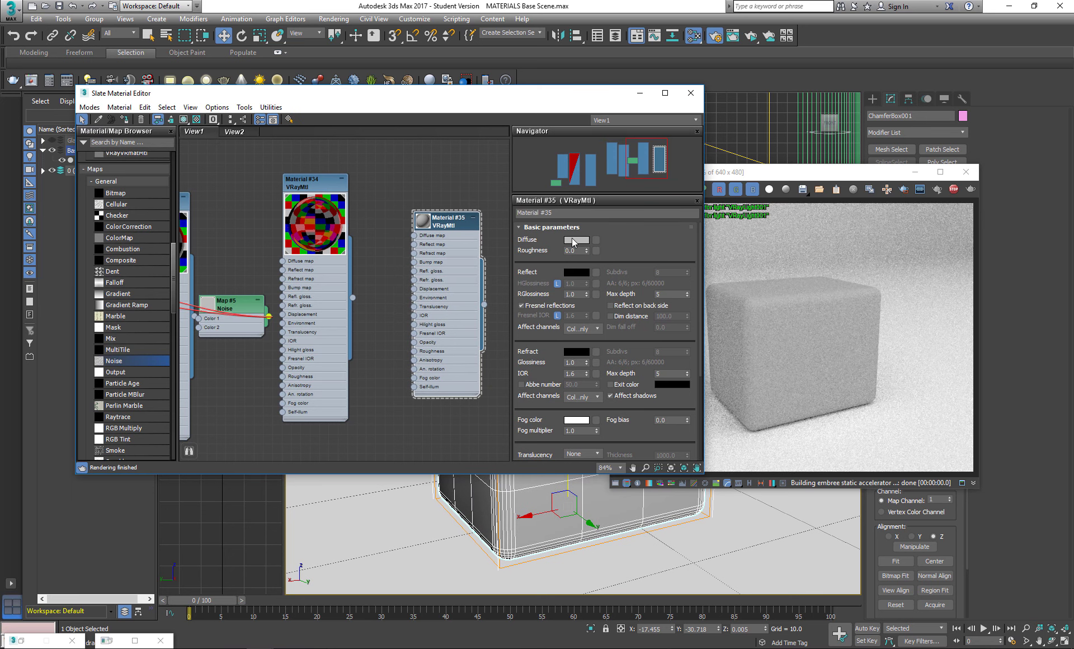
click(576, 240)
drag(327, 119, 328, 85)
click(414, 171)
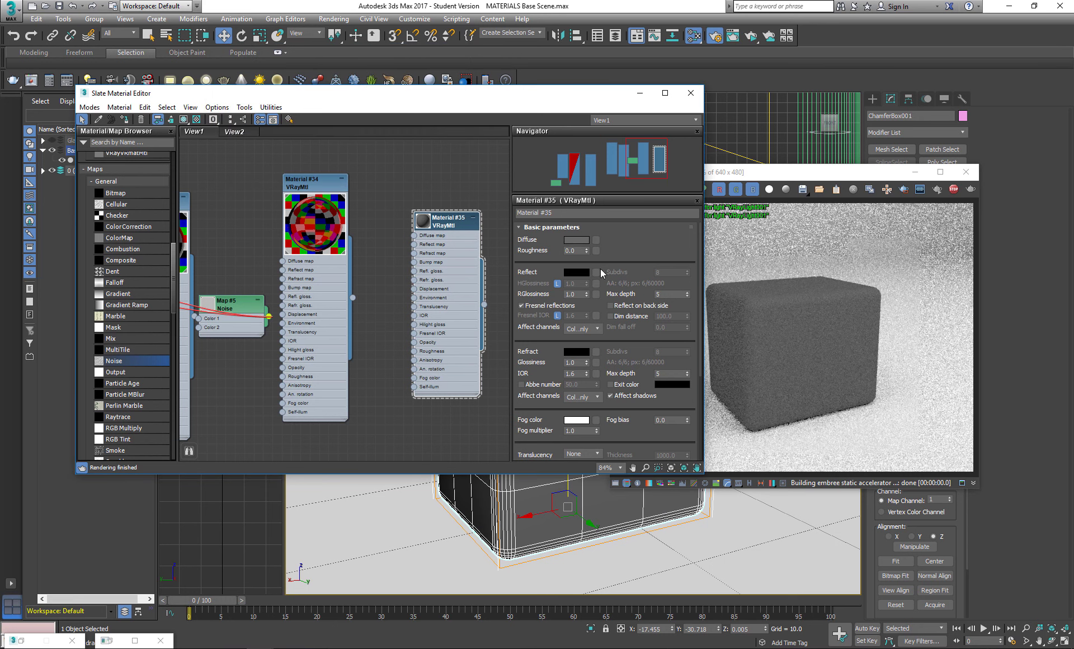
Connect the Noise map to Material #35's bump map slot and examine the box surface up close
middle_drag(275, 325, 295, 316)
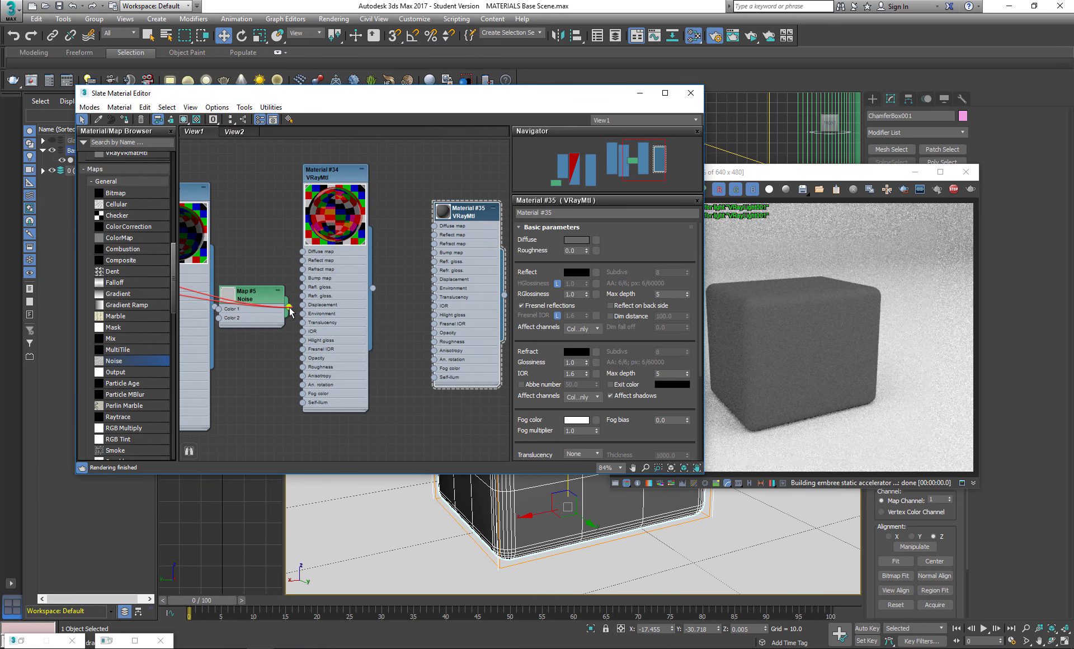
drag(290, 312, 434, 253)
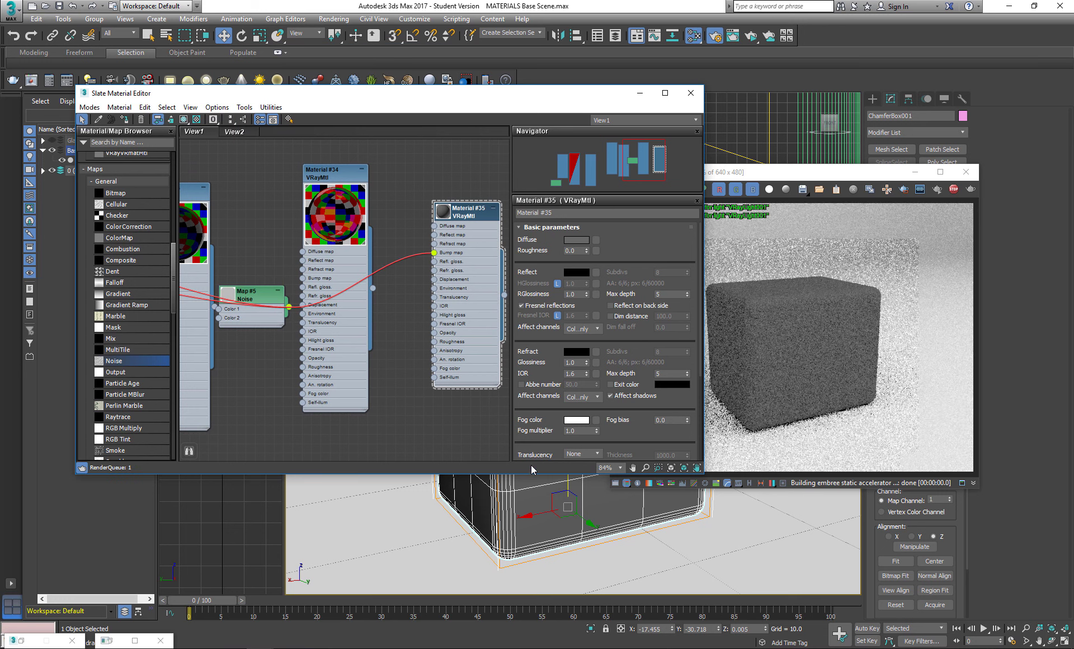
middle_drag(541, 491, 549, 522)
scroll(536, 510, up, 3)
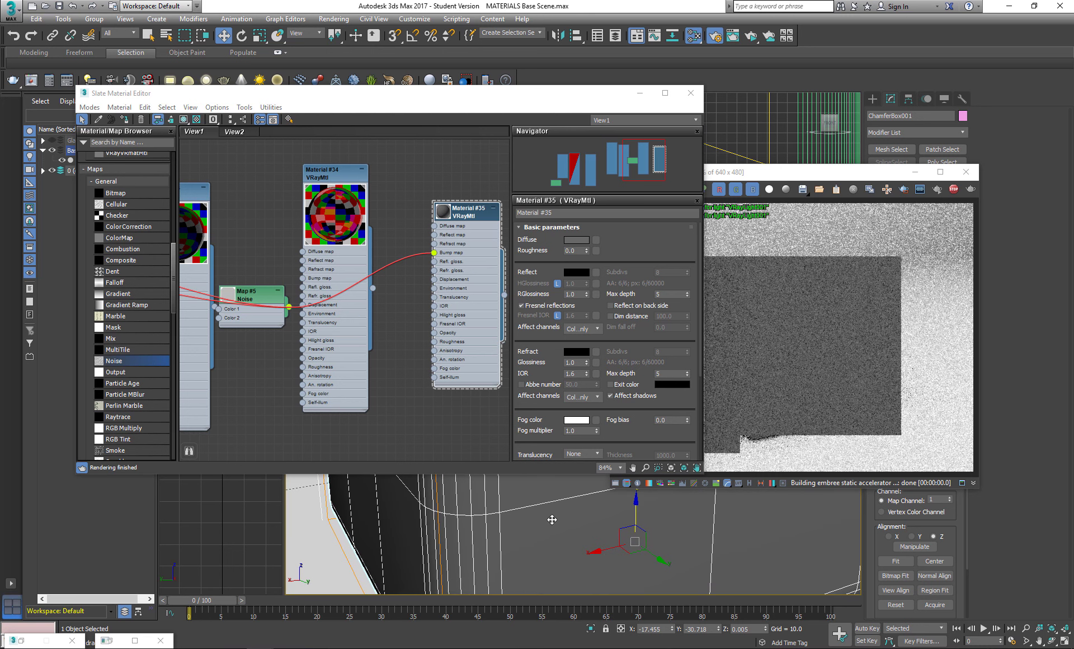
Set Material #35's reflect colour to light grey and its RGlossiness to 0.84, then frame the box's upper corner
drag(462, 215, 452, 215)
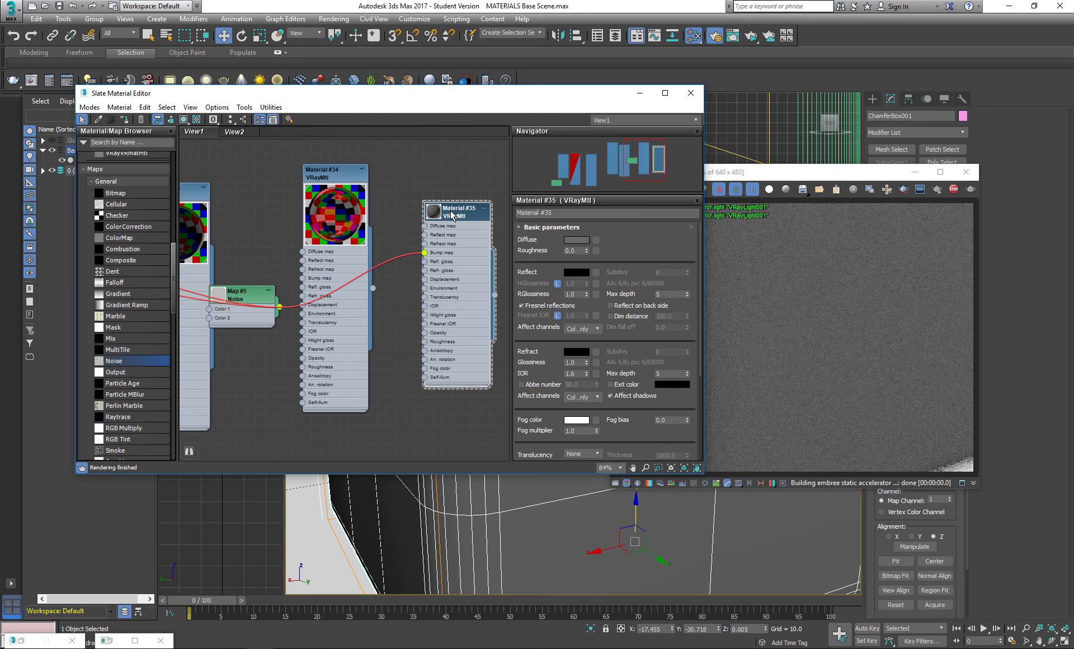
click(582, 272)
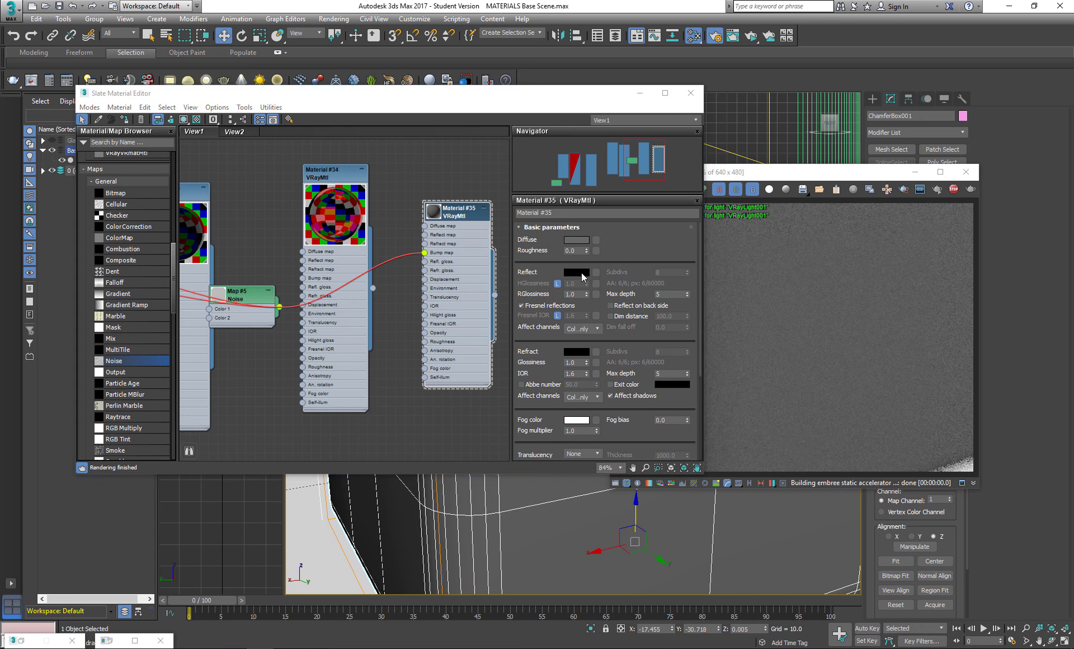
click(327, 126)
click(408, 174)
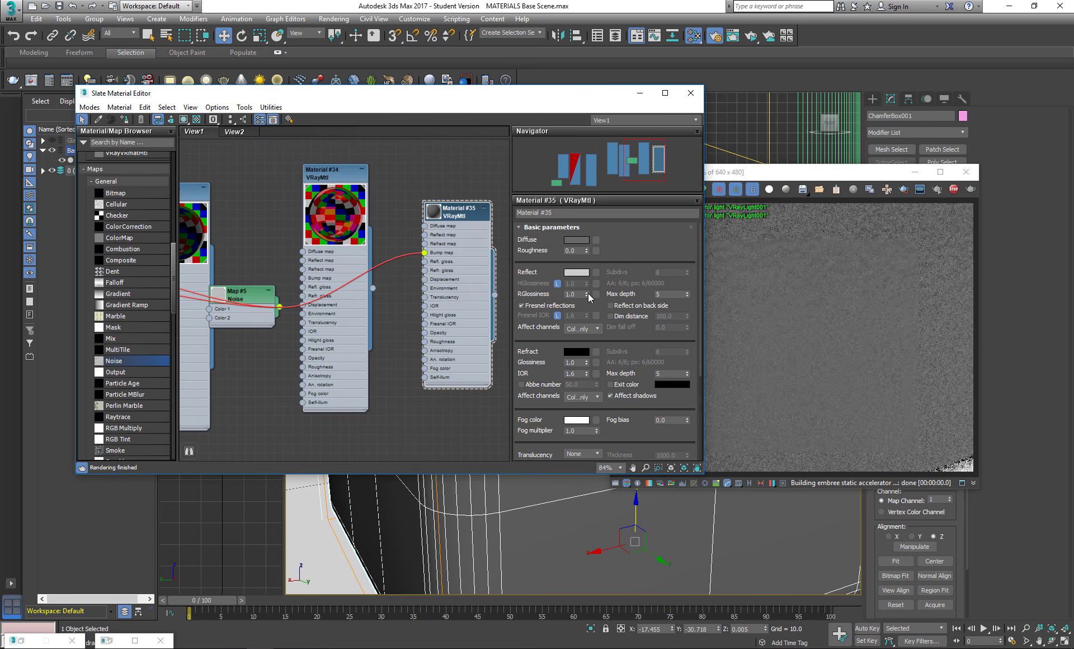
drag(586, 295, 586, 304)
middle_drag(642, 522, 689, 576)
scroll(616, 529, down, 4)
middle_drag(605, 516, 574, 49)
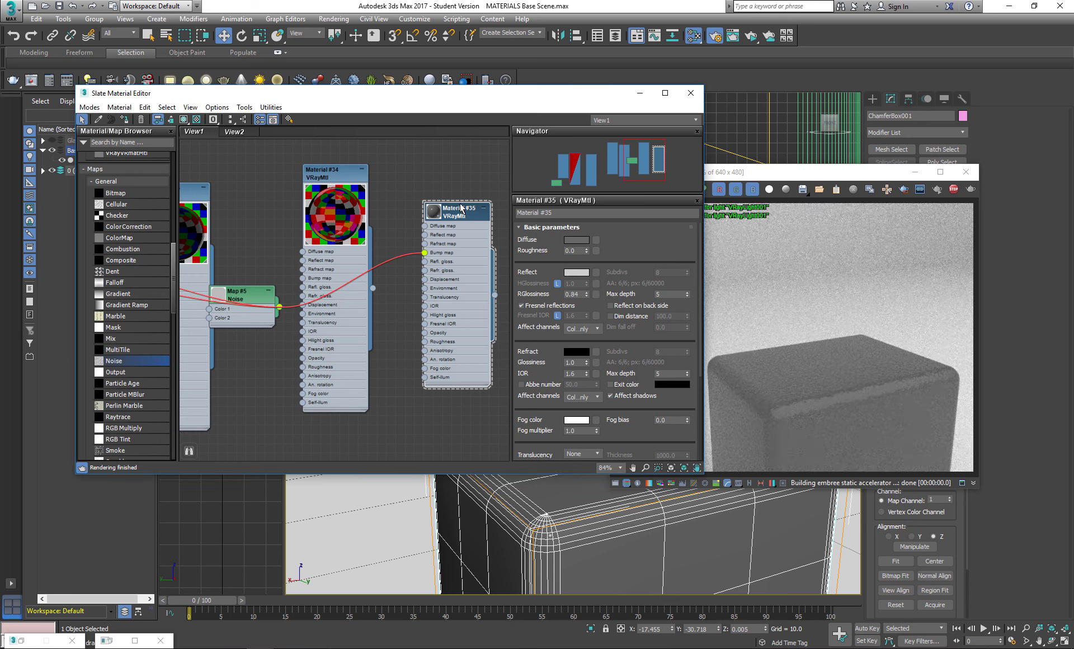
Move the Noise map's connection from Material #35's bump map to its displacement slot and set the displace amount to 5
drag(423, 254, 424, 280)
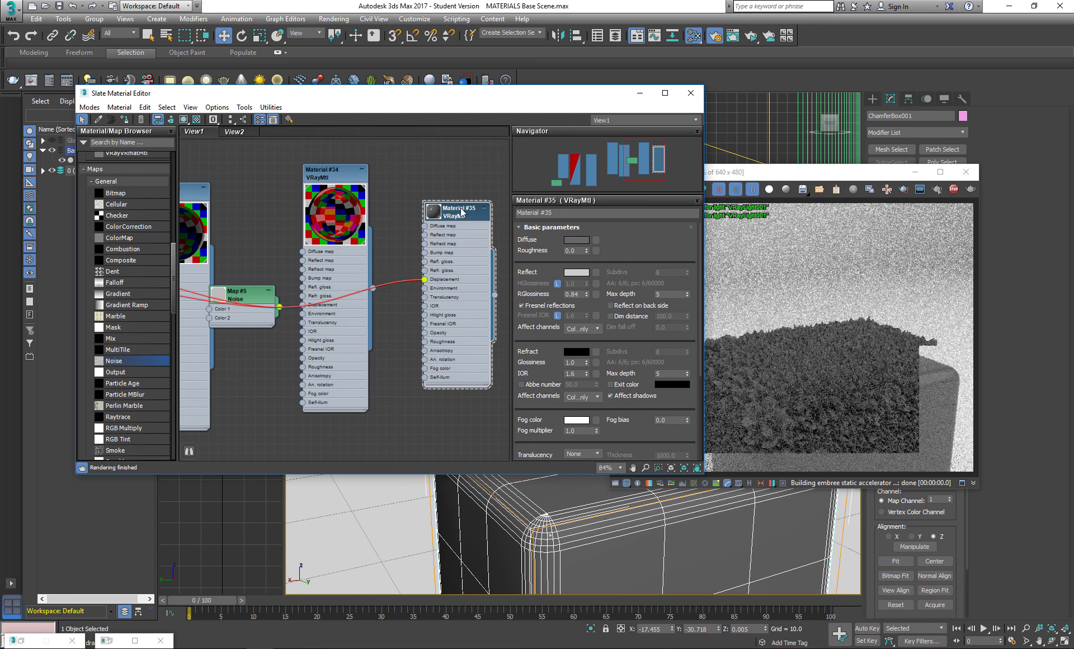
scroll(541, 420, down, 15)
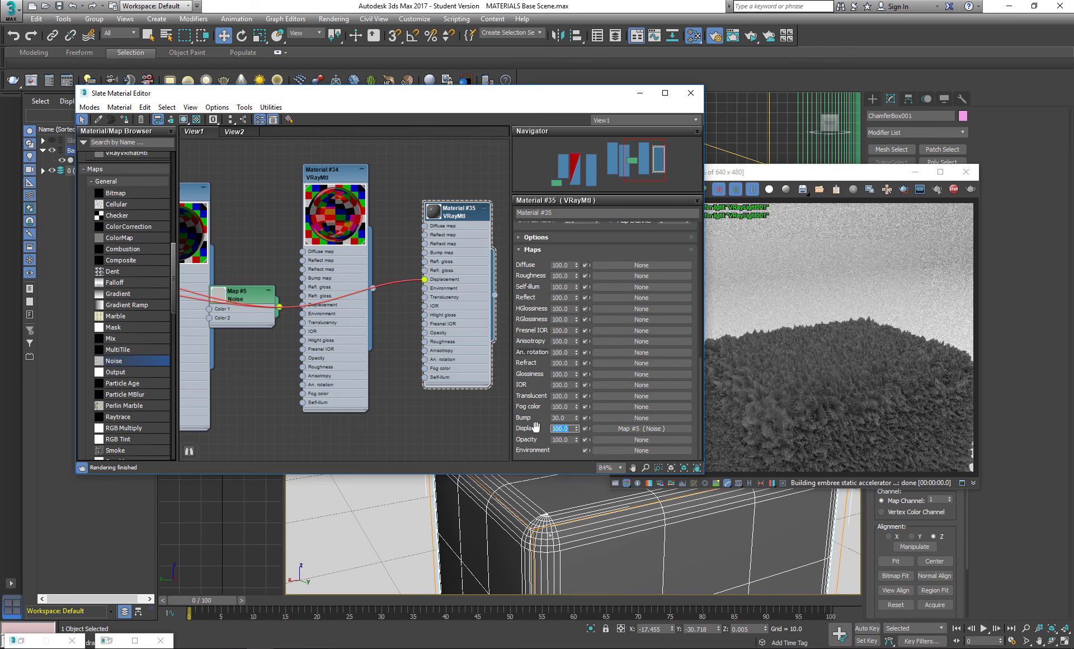
text(5)
key(Return)
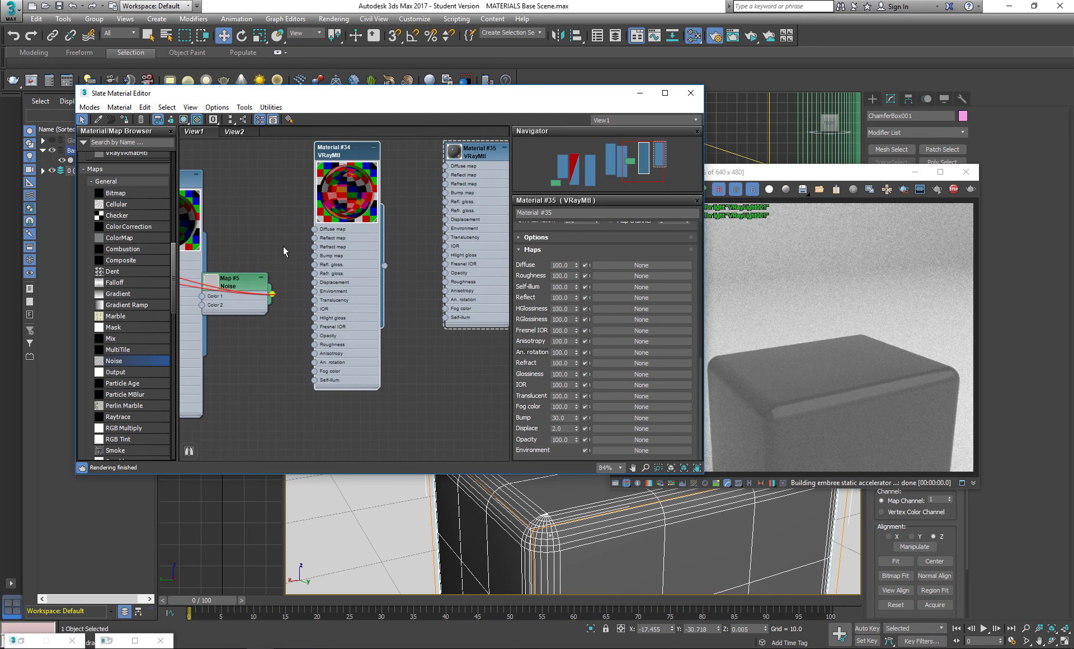
Add a VRayBumpMtl node below Material #35 and assign Material #34 to the chamfered box
drag(172, 263, 180, 184)
drag(131, 273, 432, 383)
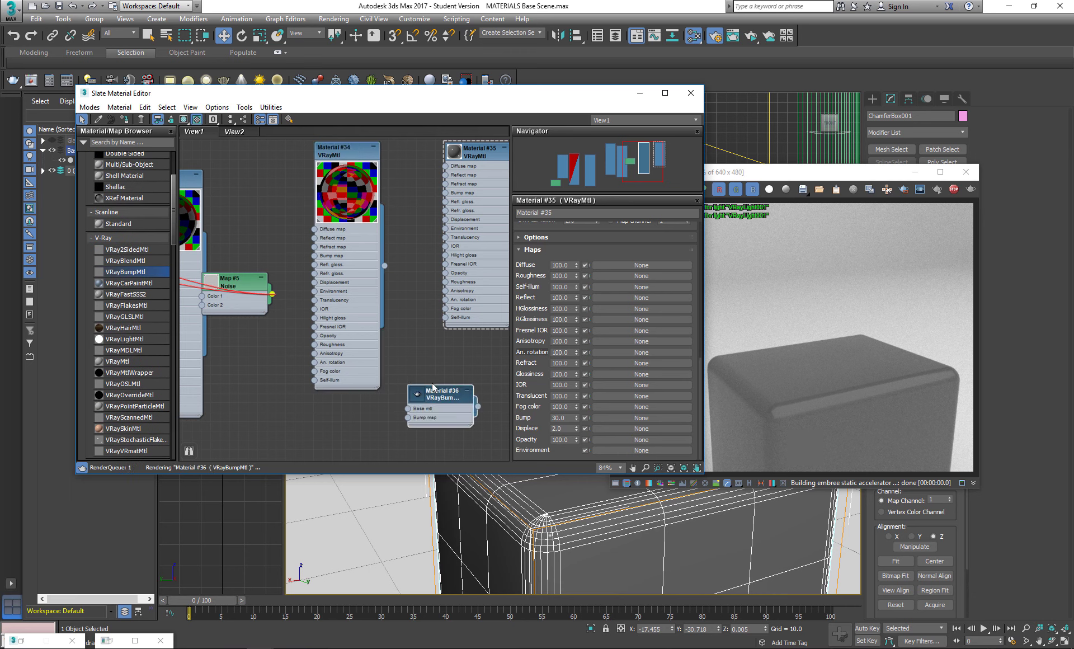
middle_drag(405, 325, 371, 300)
drag(350, 240, 523, 546)
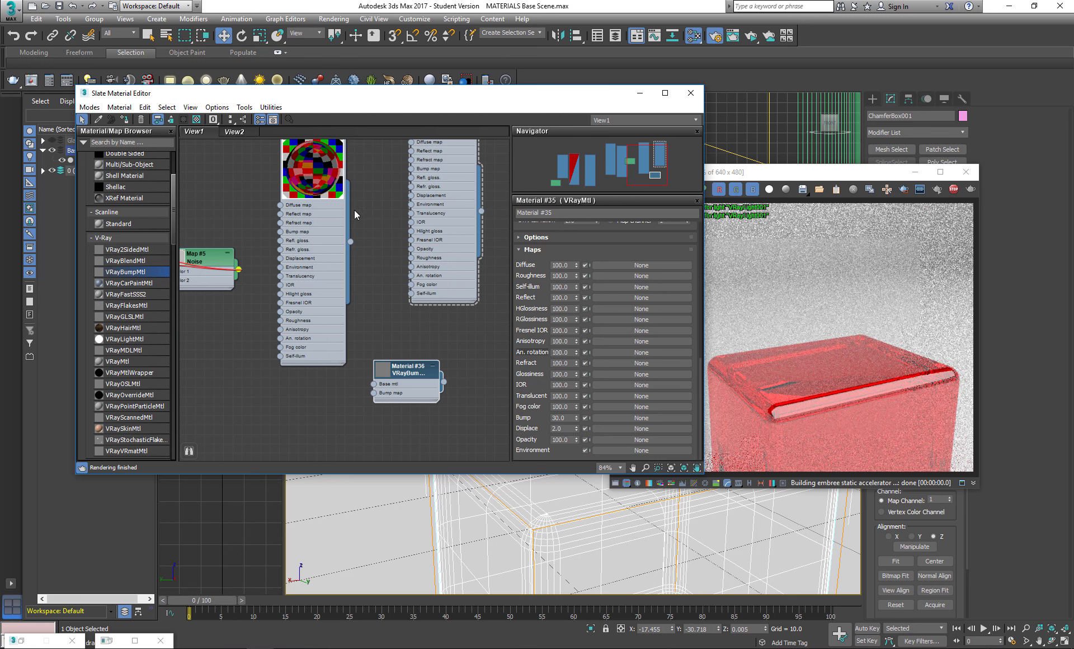
Assign the VRayBumpMtl to the chamfered box and reposition its node beside Material #35
middle_drag(356, 213, 331, 264)
click(424, 184)
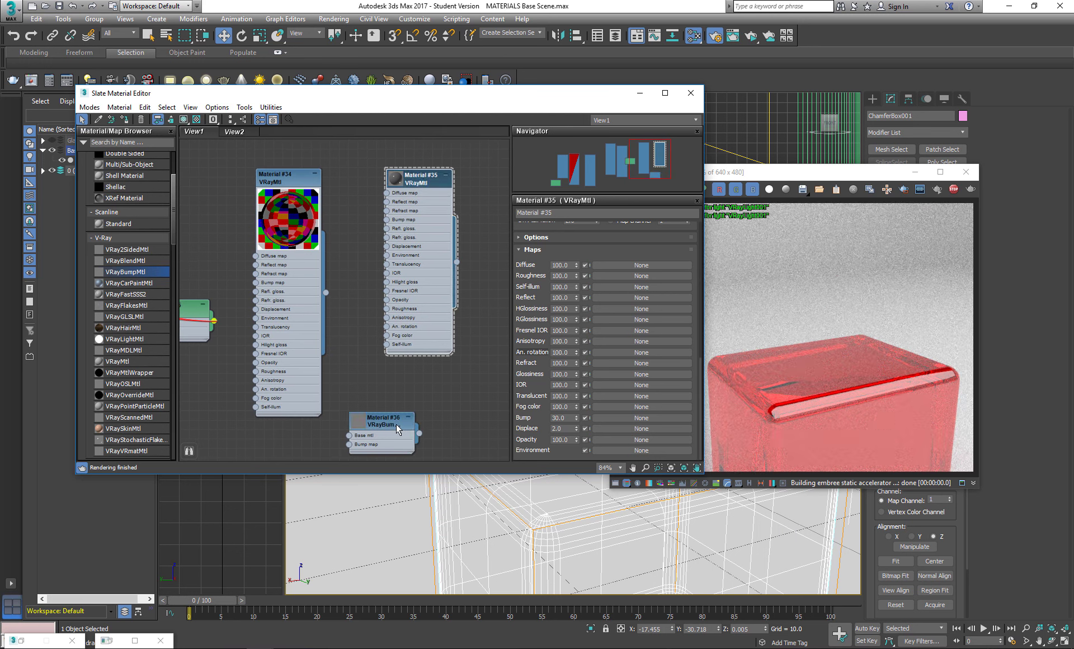
drag(384, 424, 440, 396)
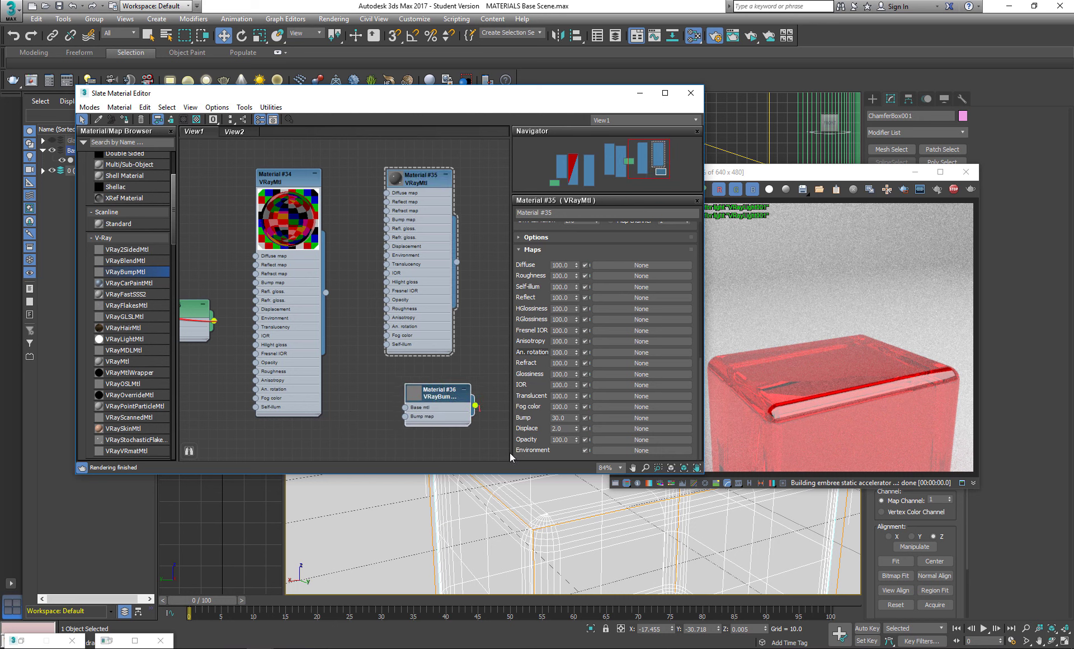
drag(454, 386, 501, 339)
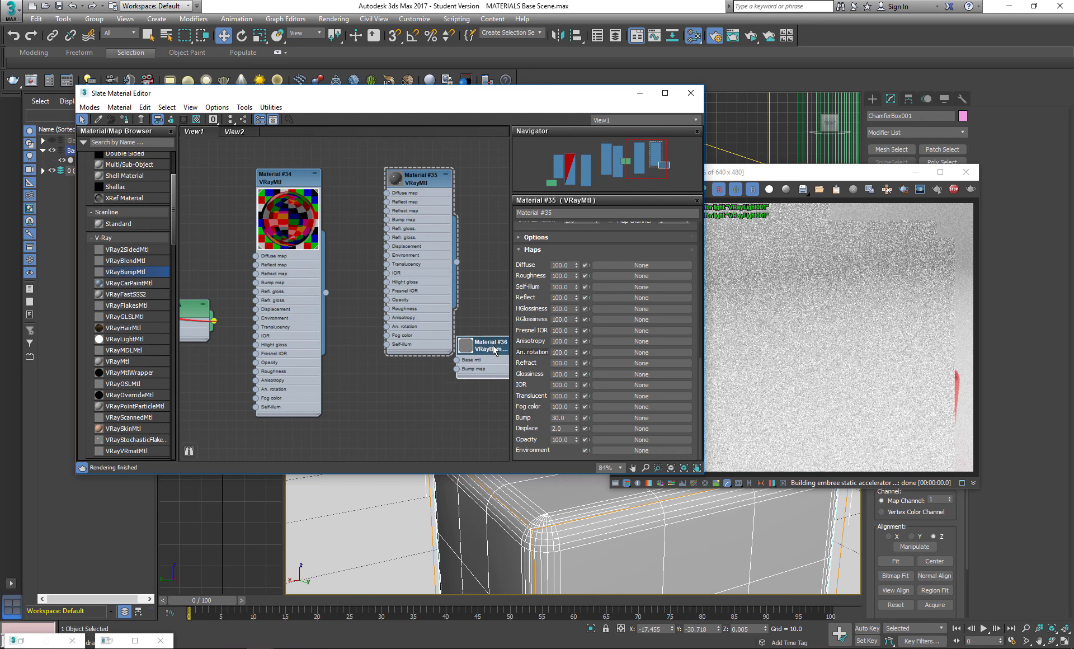
Connect the Noise map to the VRayBumpMtl's bump map and Material #35 to its base material, moving Material #35 aside
drag(425, 176, 378, 158)
drag(199, 312, 451, 374)
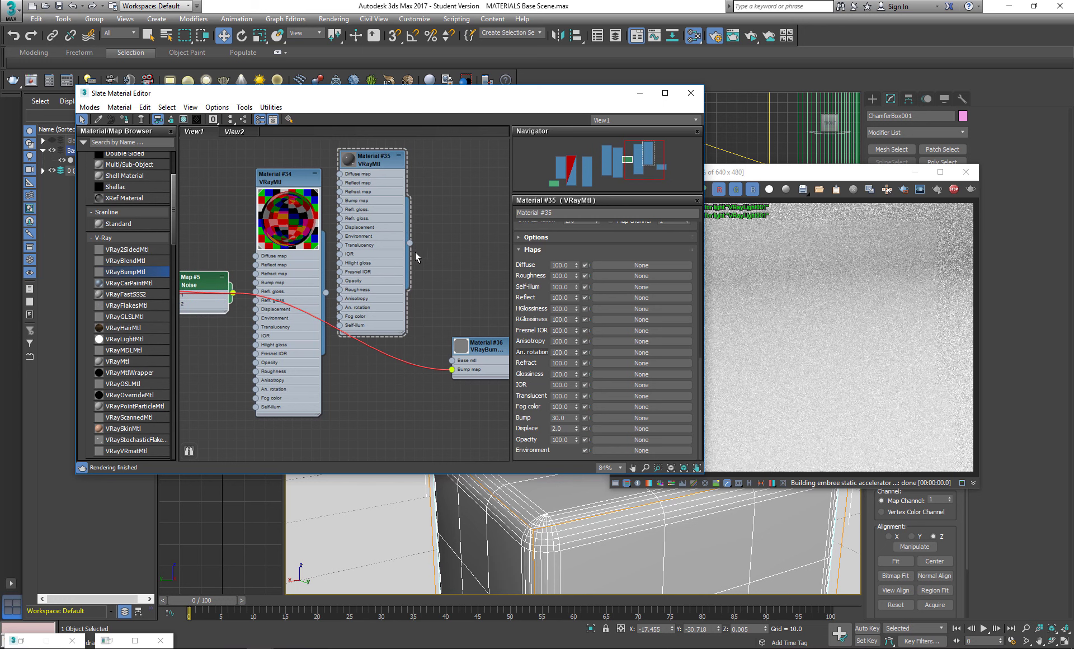
drag(408, 243, 452, 360)
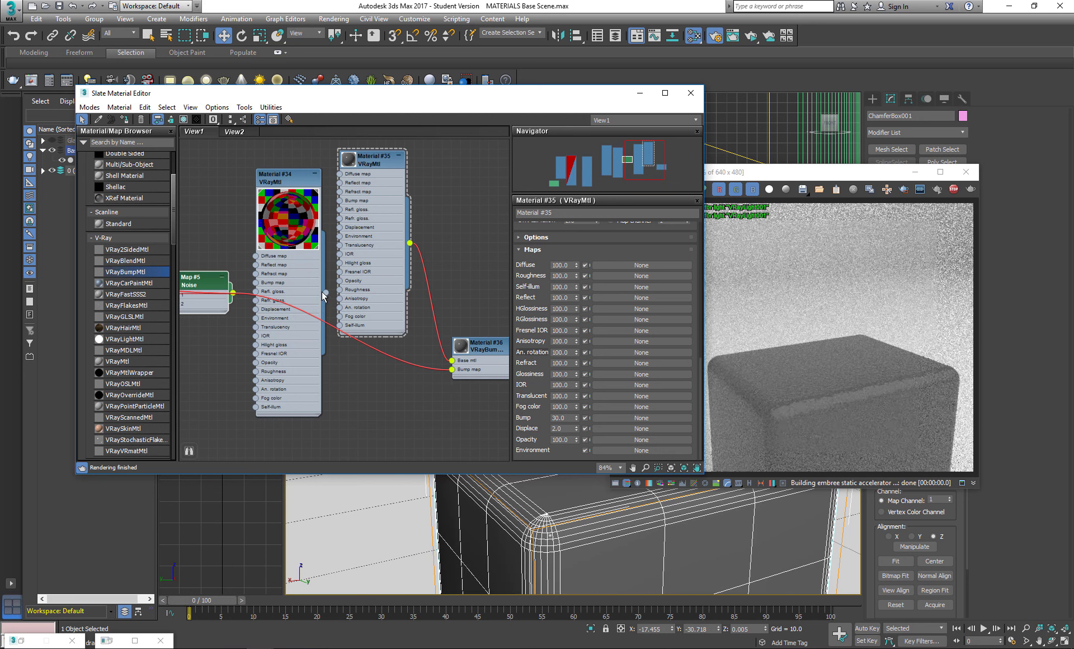
Replace the VRayBumpMtl's base material with Material #34 and spread the Material #34 and Material #35 nodes apart
drag(326, 292, 451, 361)
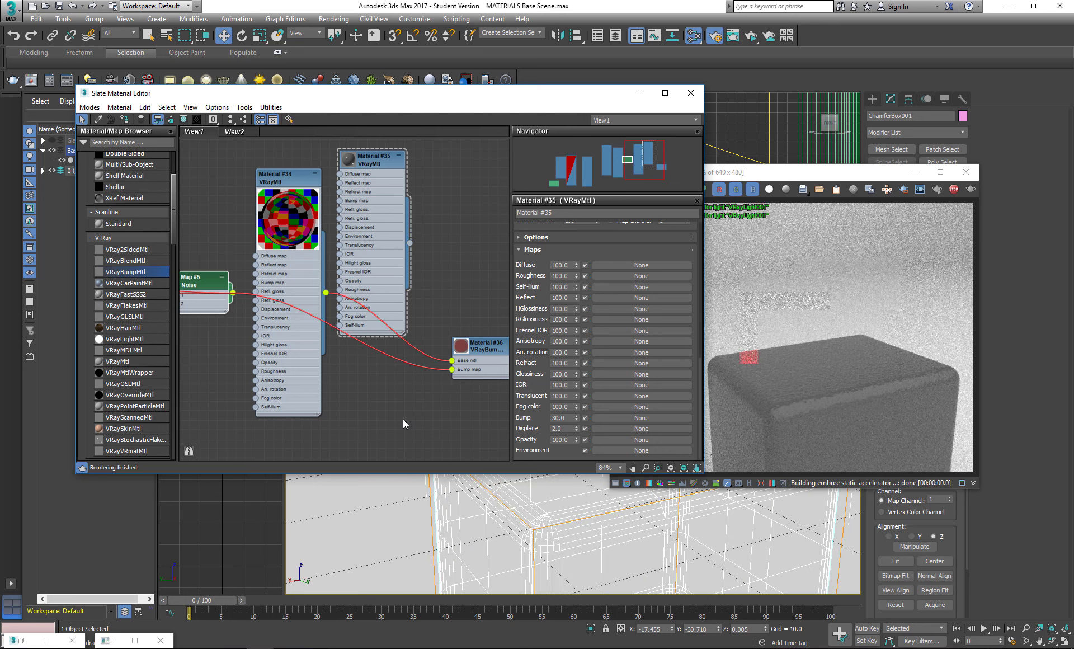
middle_drag(444, 403, 383, 400)
middle_drag(341, 266, 359, 294)
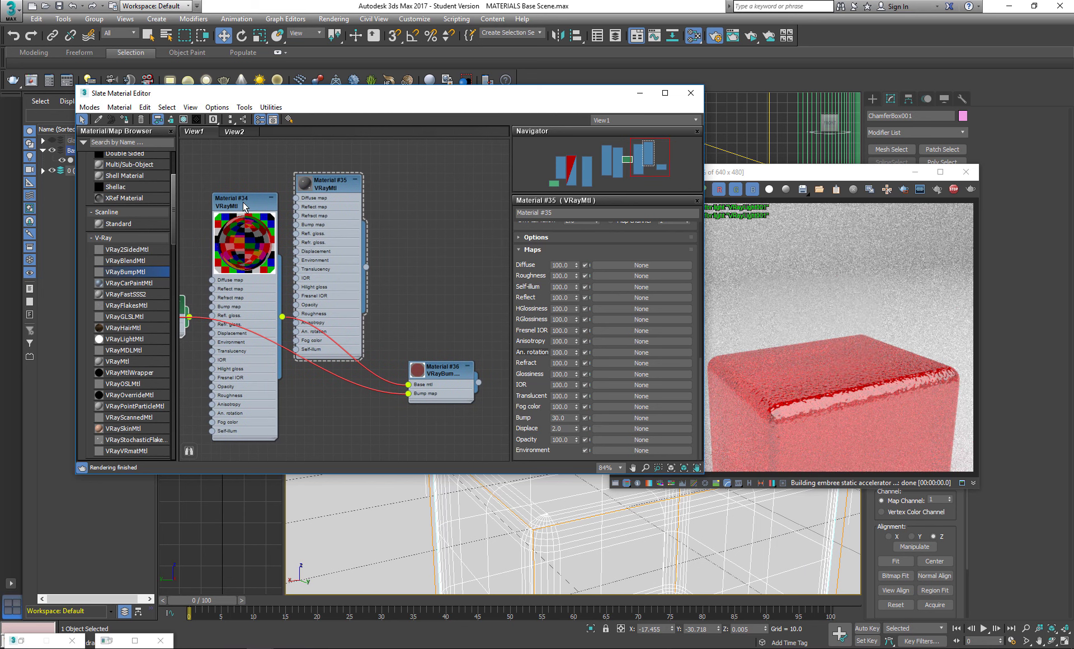
drag(244, 207, 244, 160)
drag(328, 185, 337, 167)
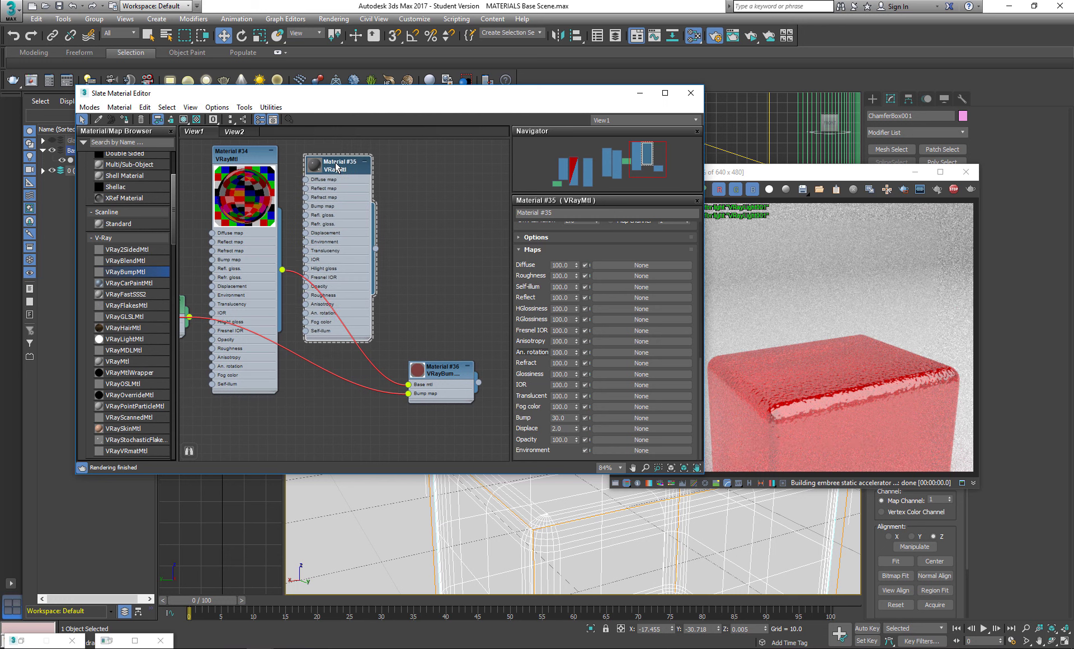